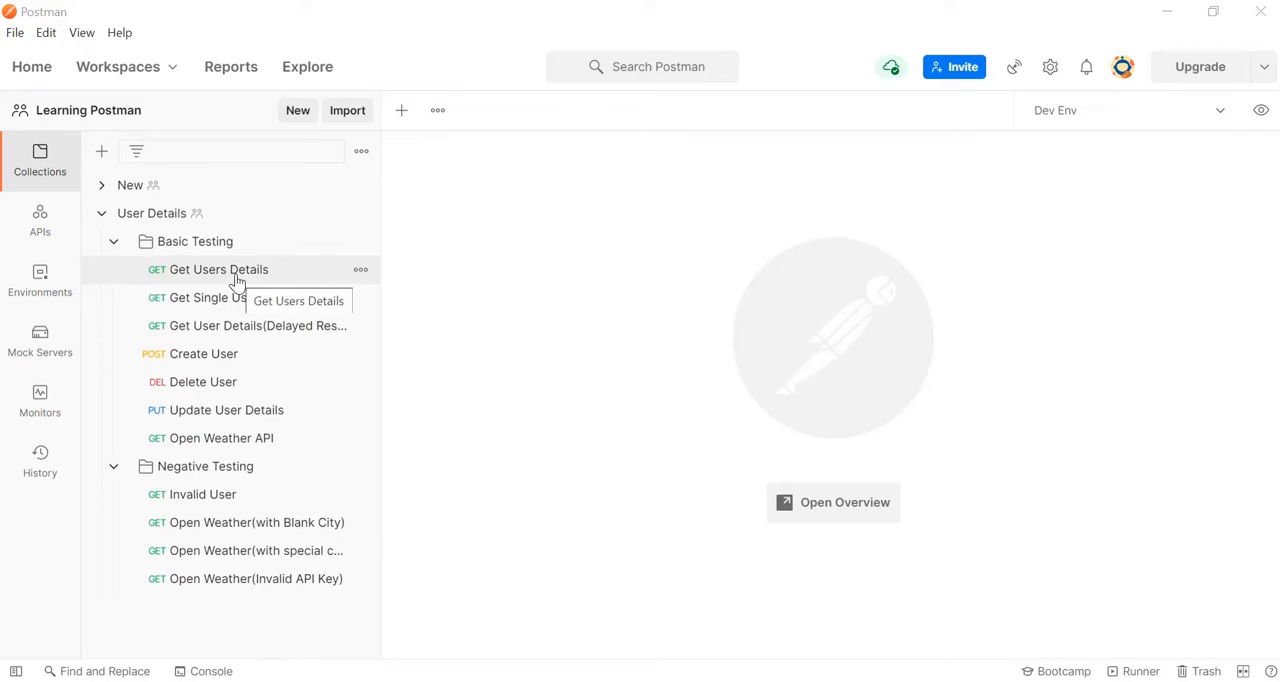
Step: Send the Get Users Details and Create User requests individually, and enlarge the Create User response area
click(237, 283)
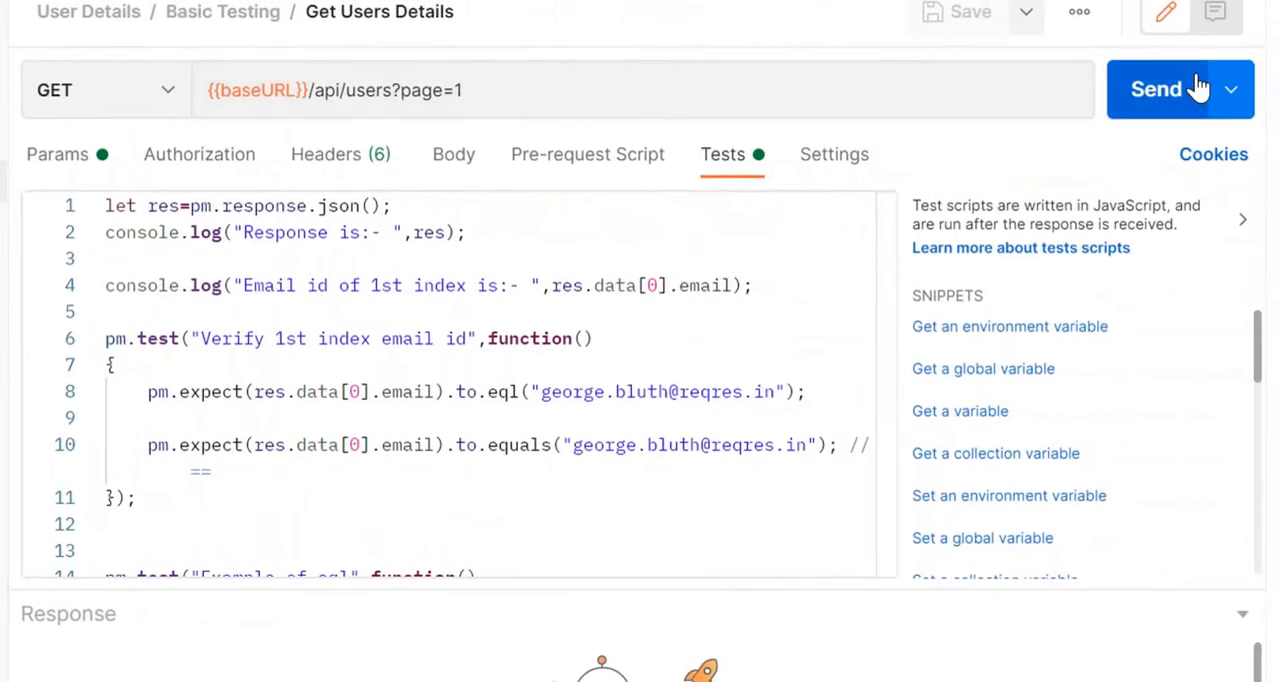
click(1160, 95)
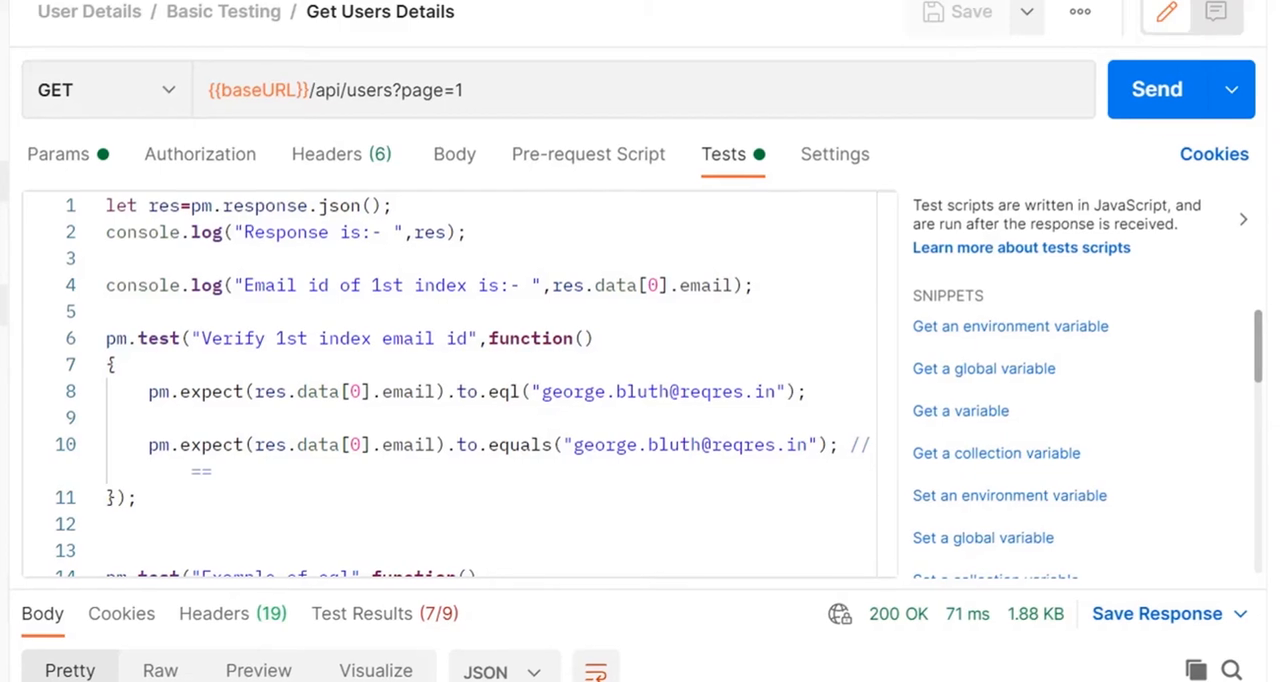
click(6, 276)
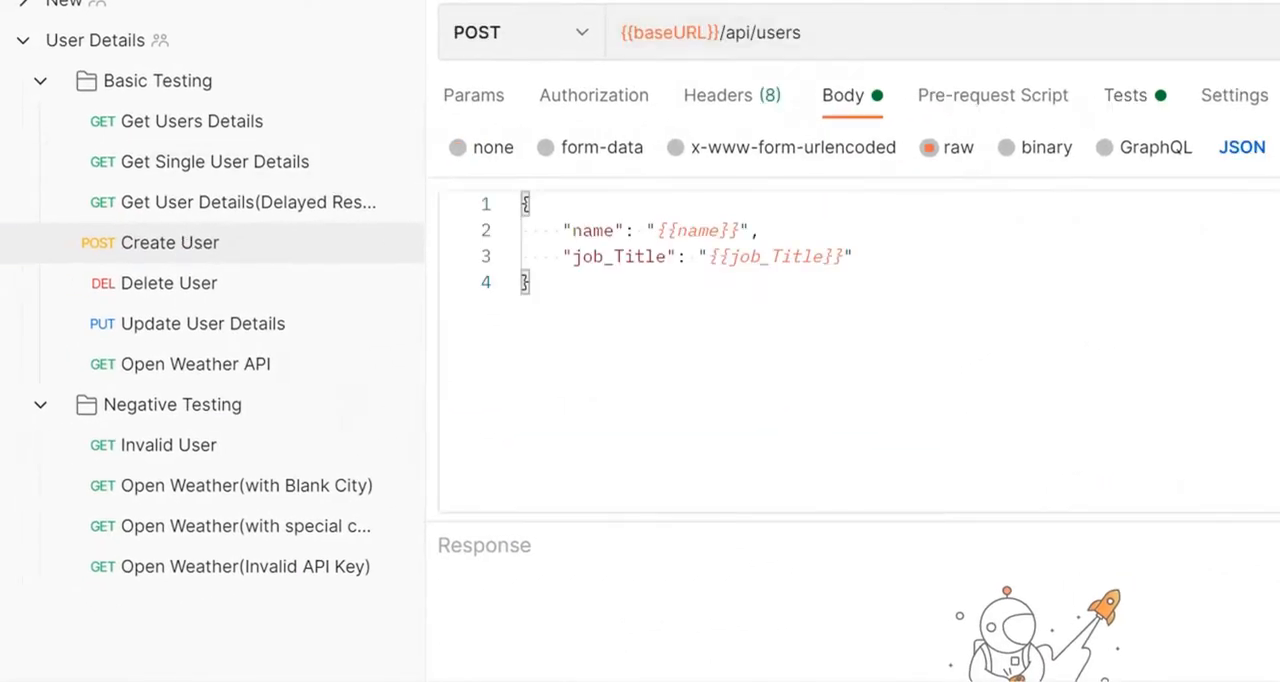
click(1170, 88)
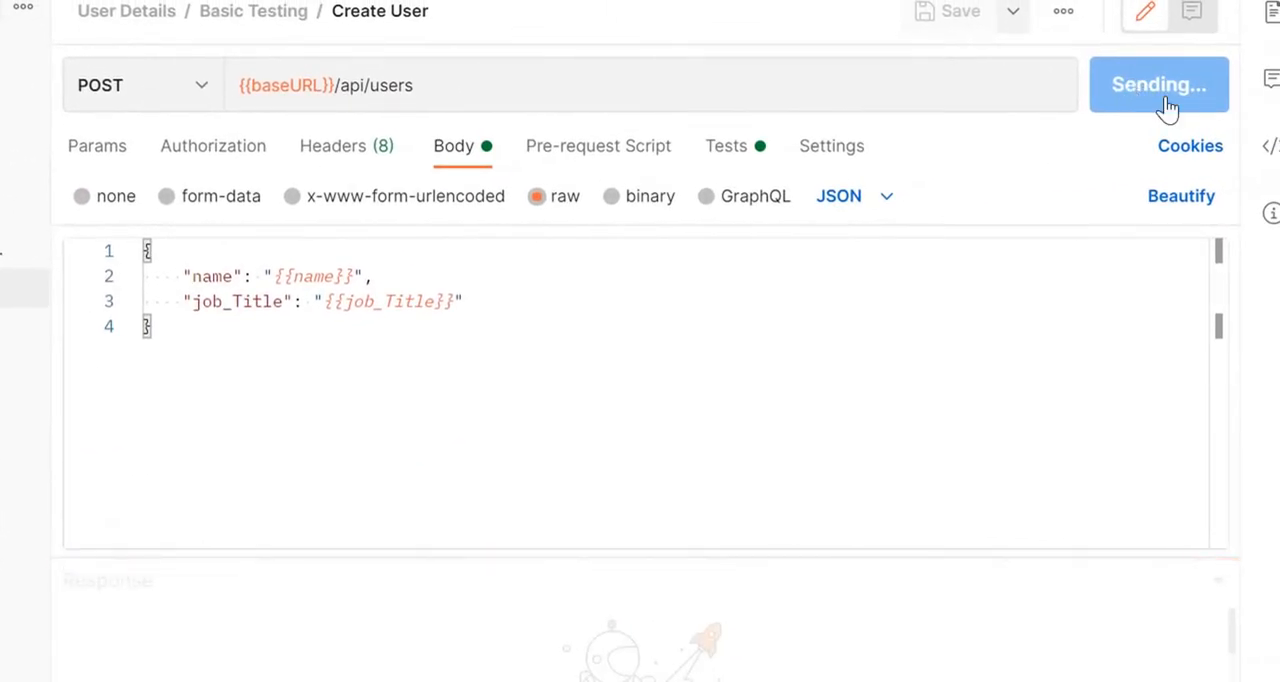
drag(777, 551, 777, 433)
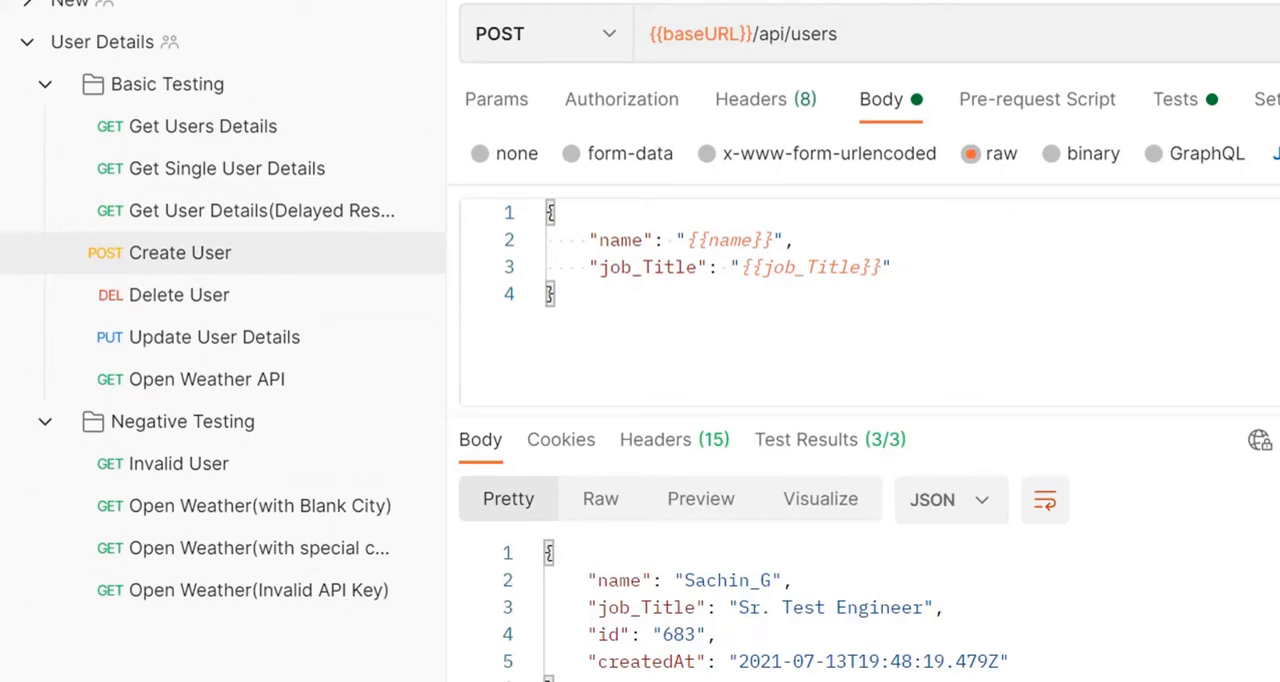
Step: Close the open Create User and Get Users Details requests
key(ctrl+Tab)
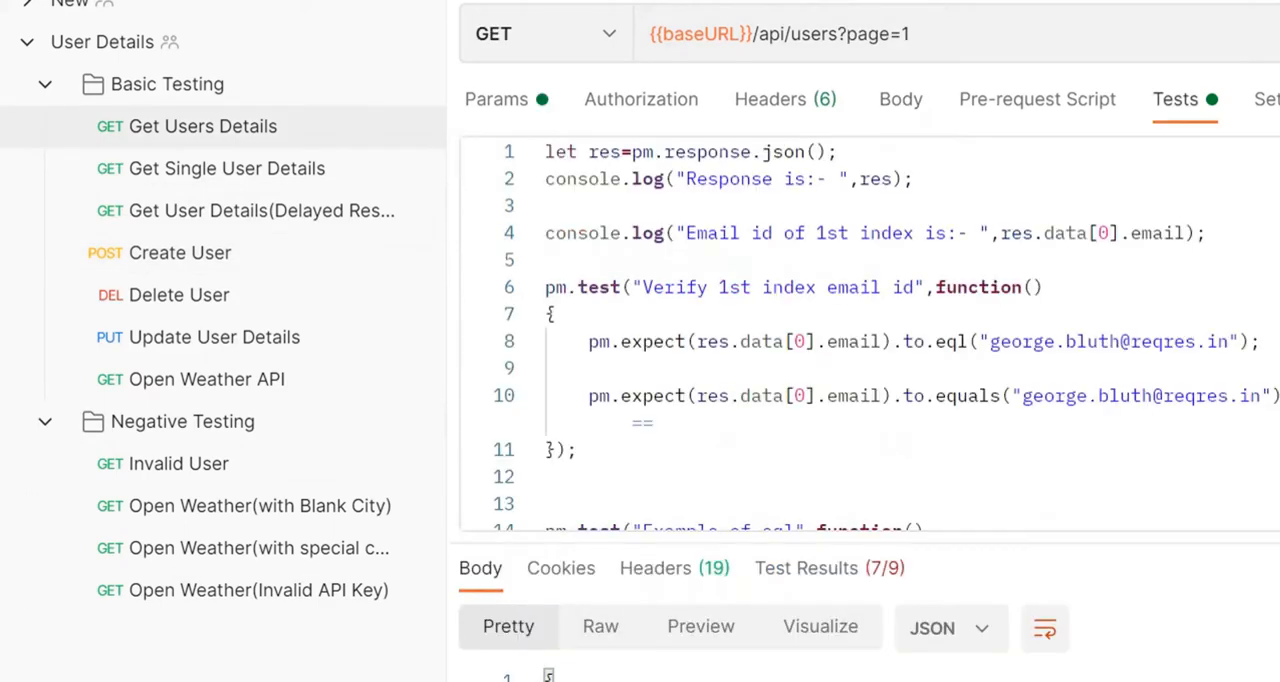
key(ctrl+w)
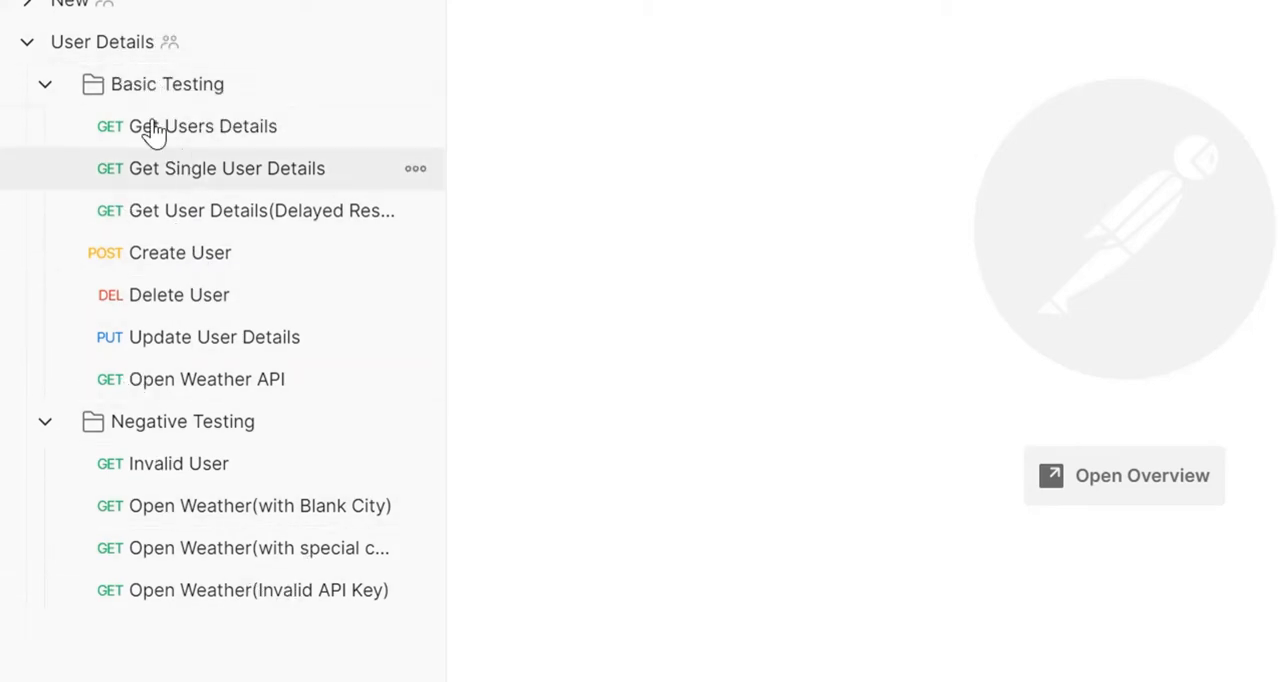
Step: Collapse and re-expand the Basic Testing and Negative Testing folders in the User Details collection
click(45, 84)
click(45, 127)
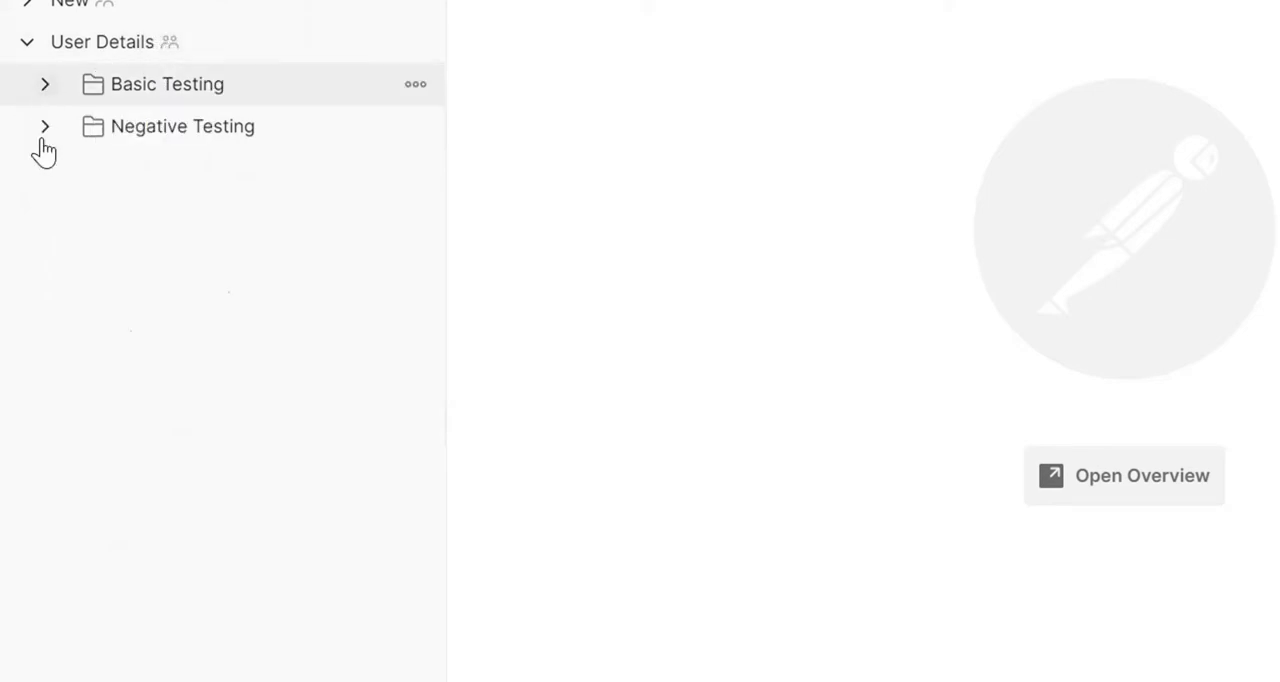
click(45, 84)
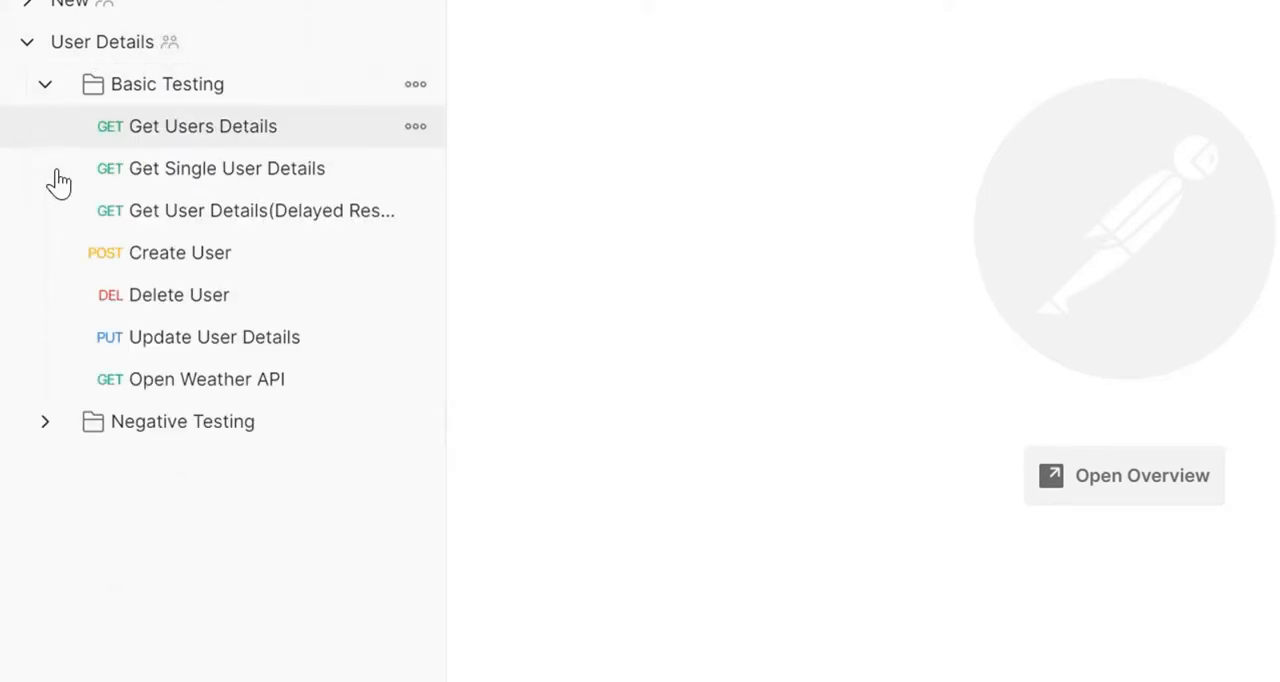
click(45, 421)
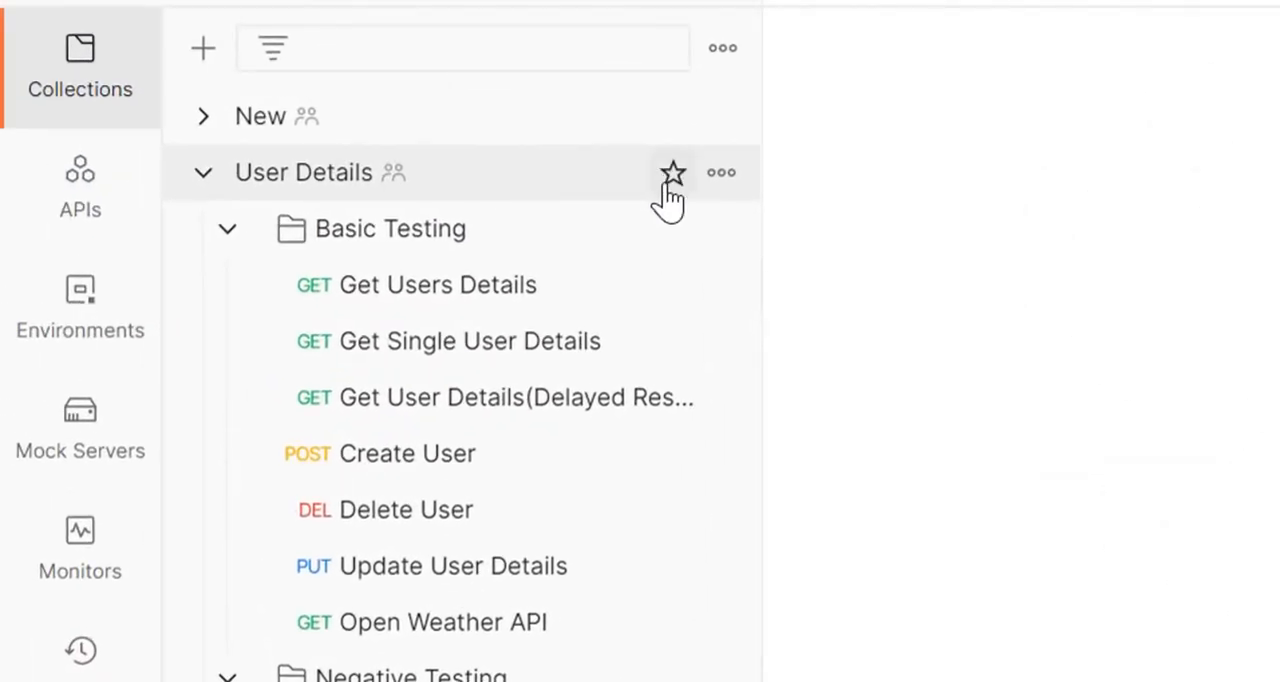
Step: Open the run configuration for the whole User Details collection
click(721, 174)
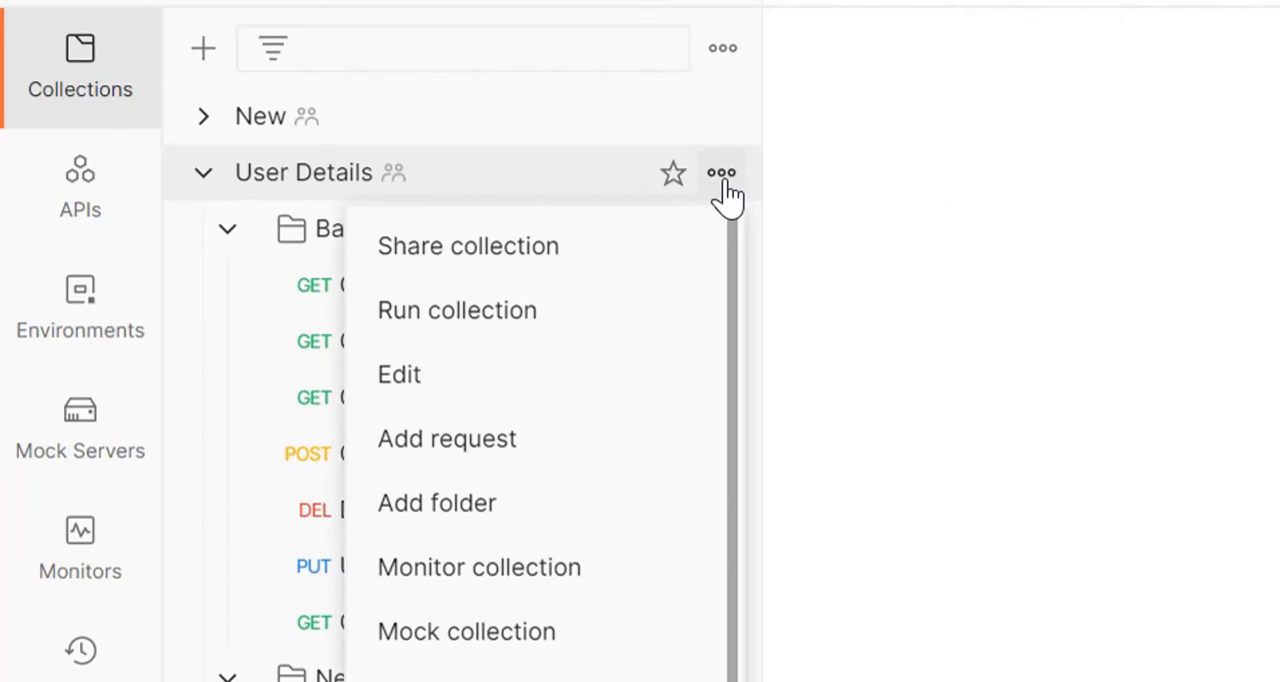
scroll(586, 423, down, 3)
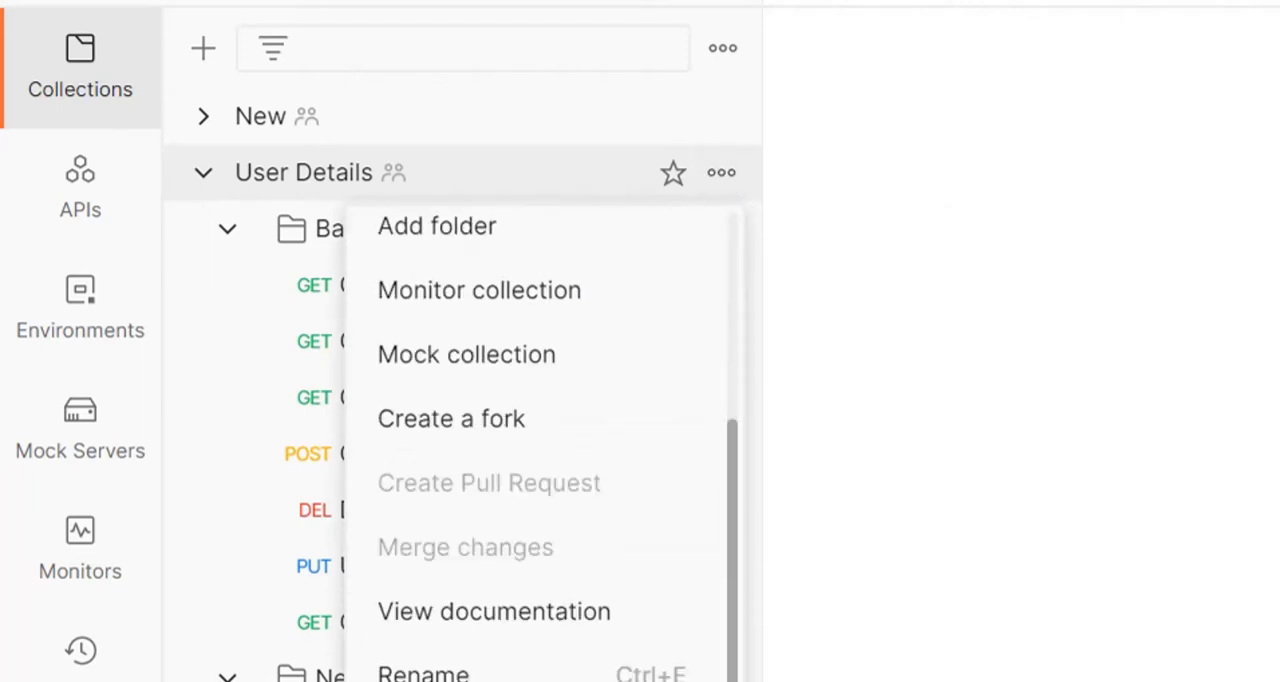
scroll(586, 423, up, 3)
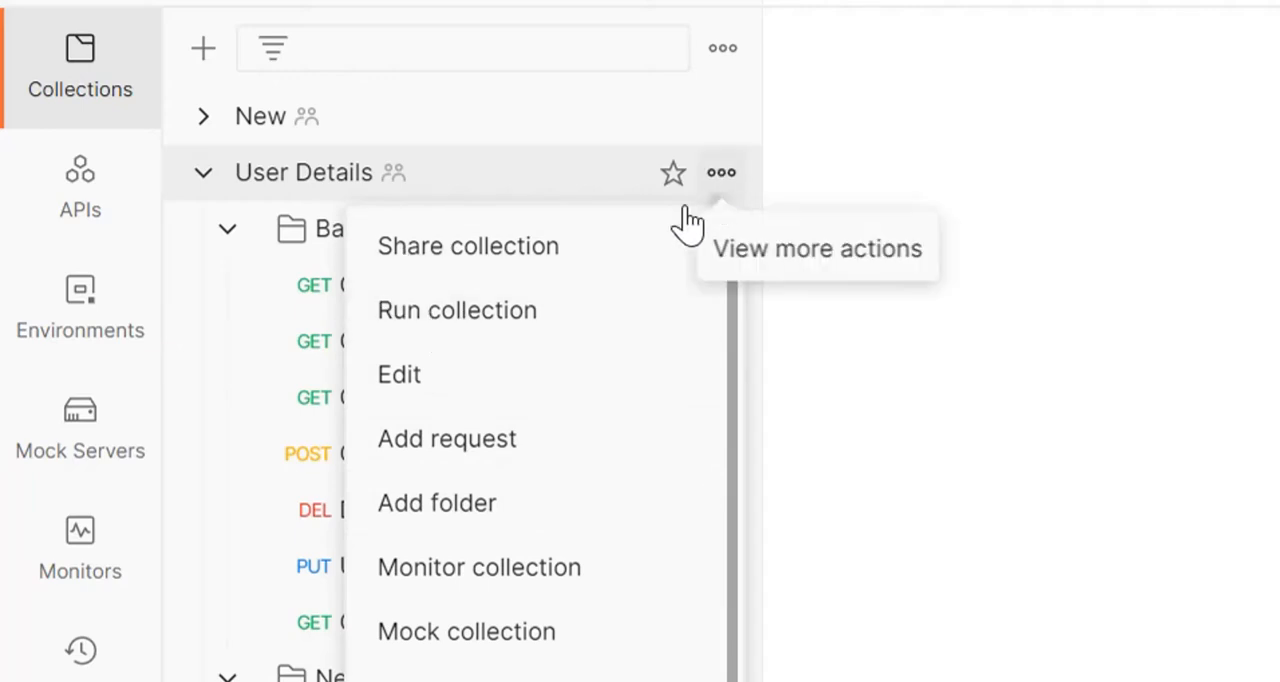
click(452, 330)
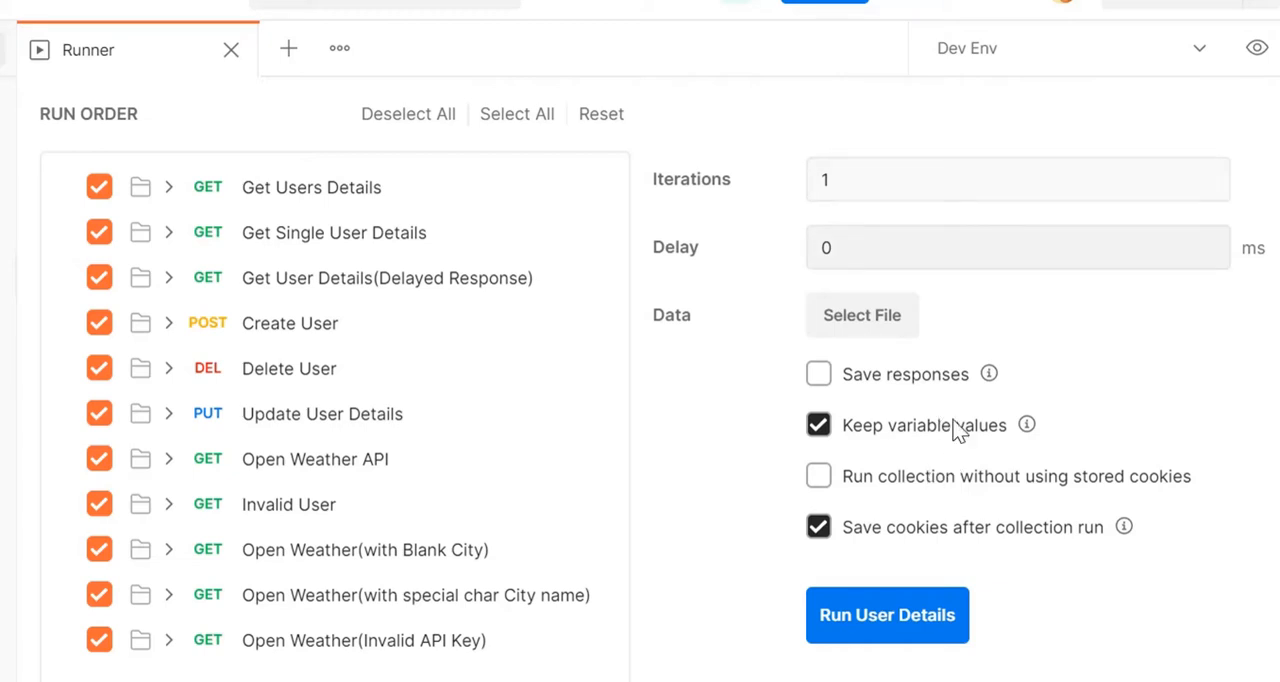
click(822, 377)
mouse_move(1030, 436)
click(860, 428)
Step: Select Dev Env as the environment for the collection run
click(1200, 55)
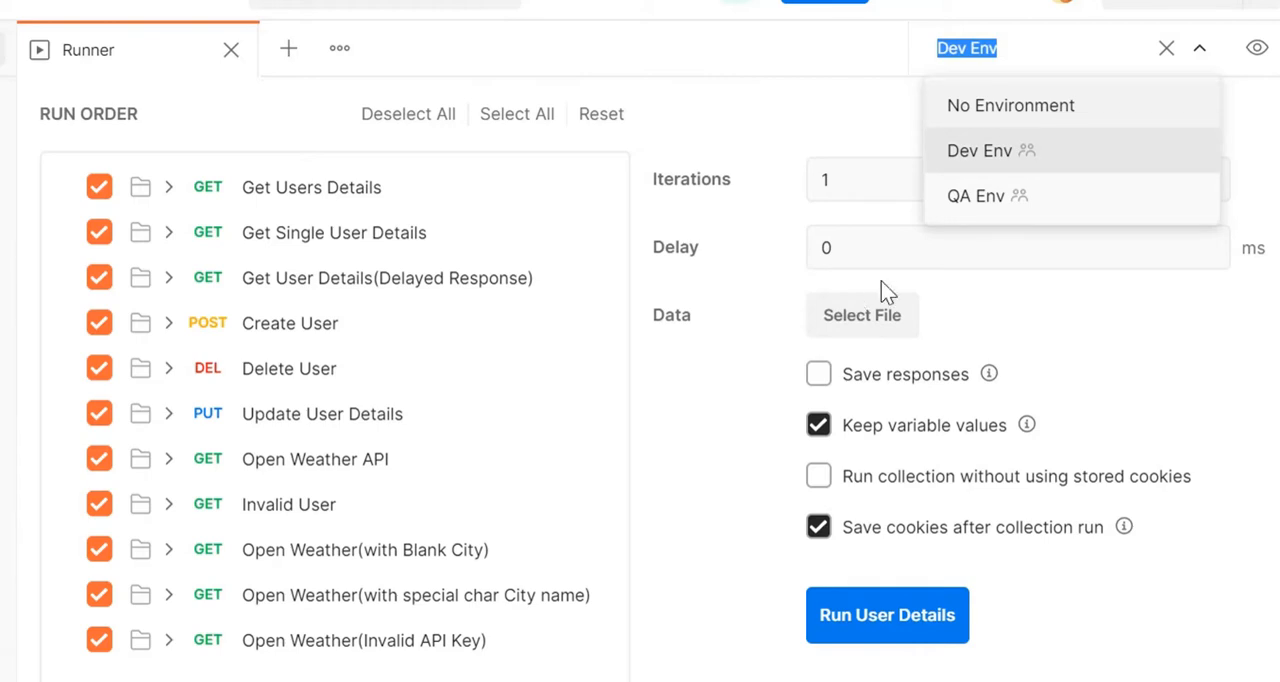
click(1005, 155)
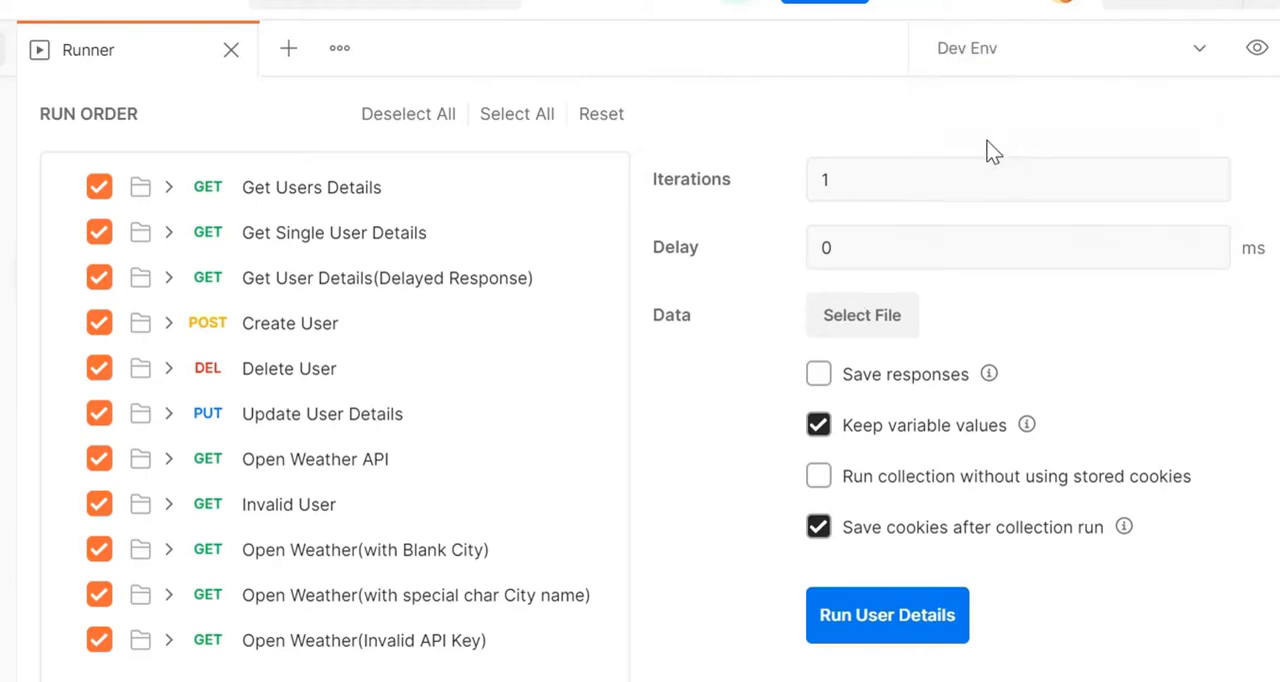
click(1199, 56)
click(1196, 50)
click(1197, 50)
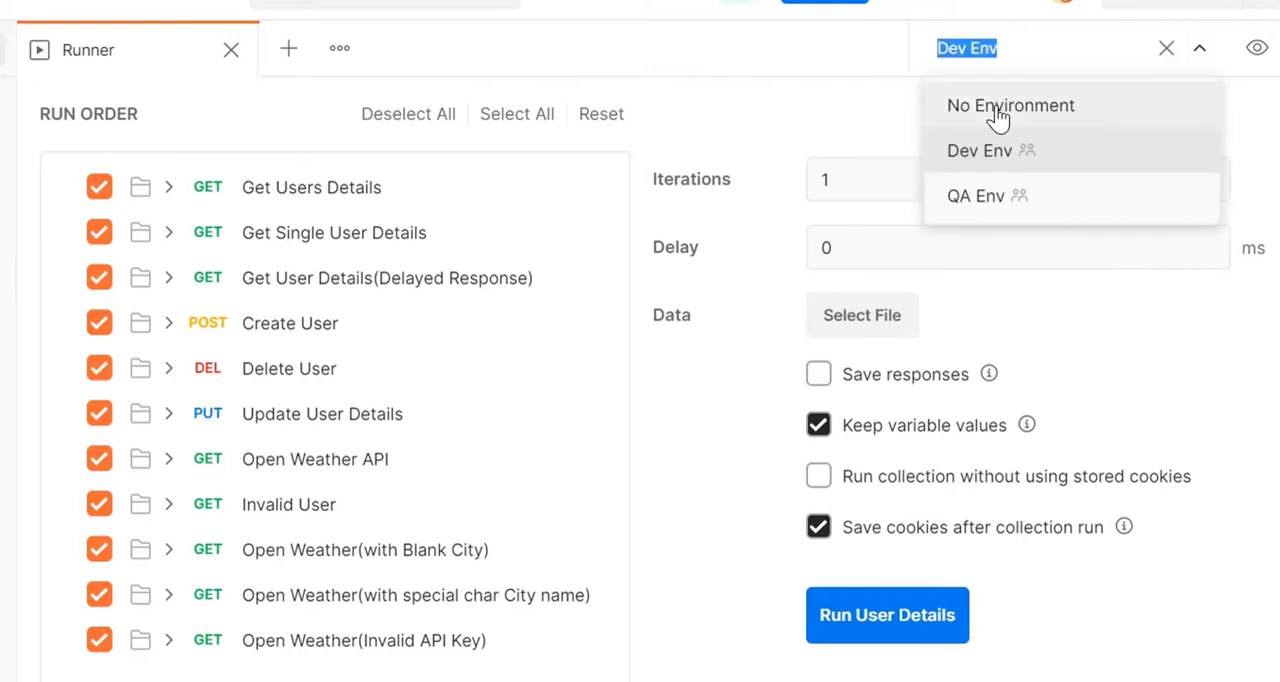
click(850, 103)
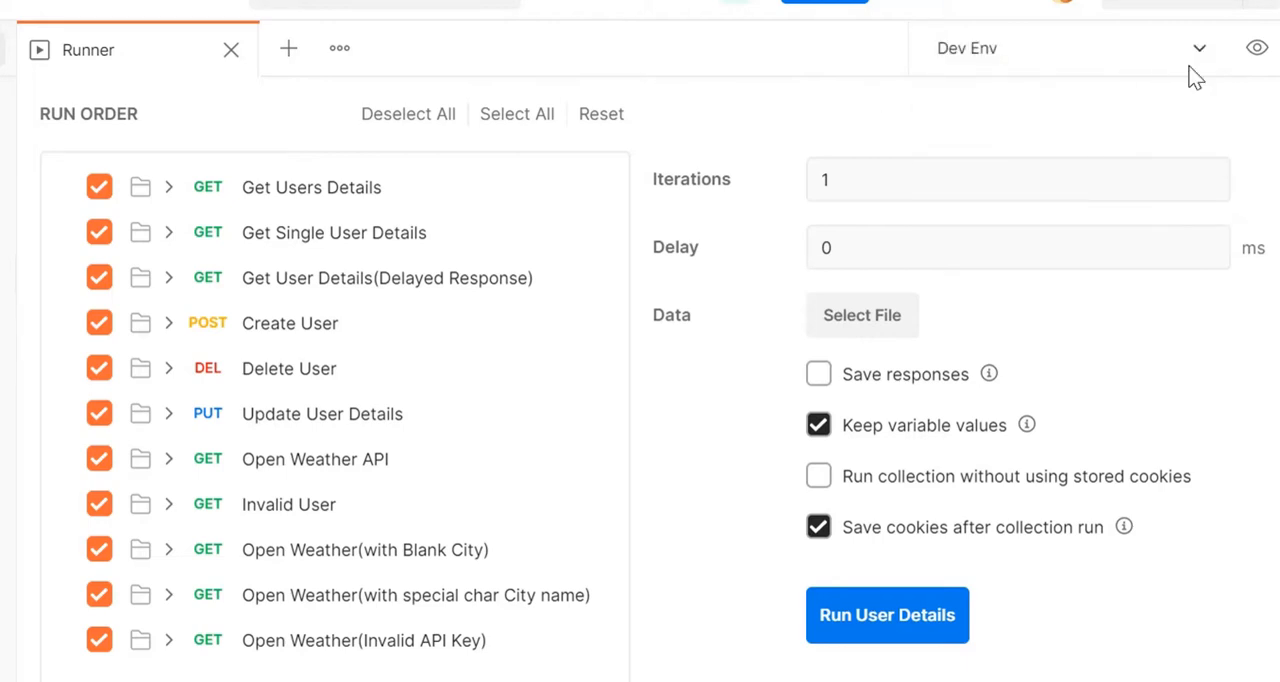
Step: Review the initial and current values of the Dev Env and global variables
click(1257, 48)
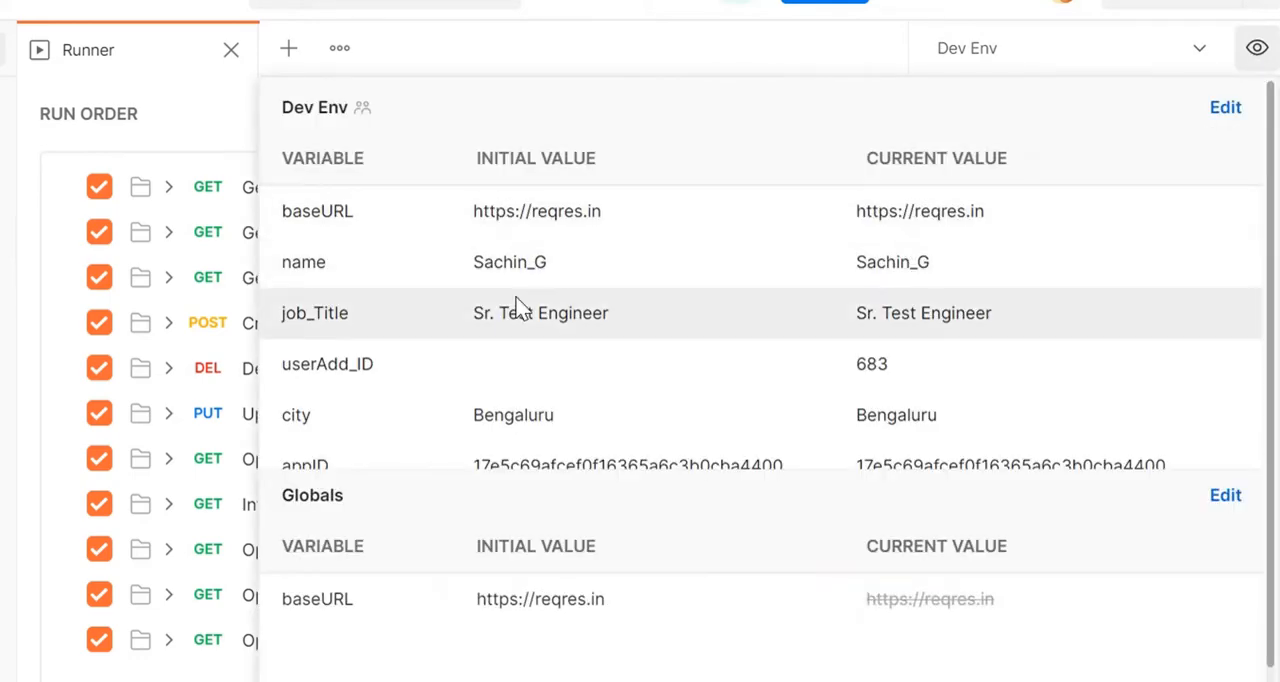
scroll(560, 320, down, 3)
scroll(800, 240, up, 2)
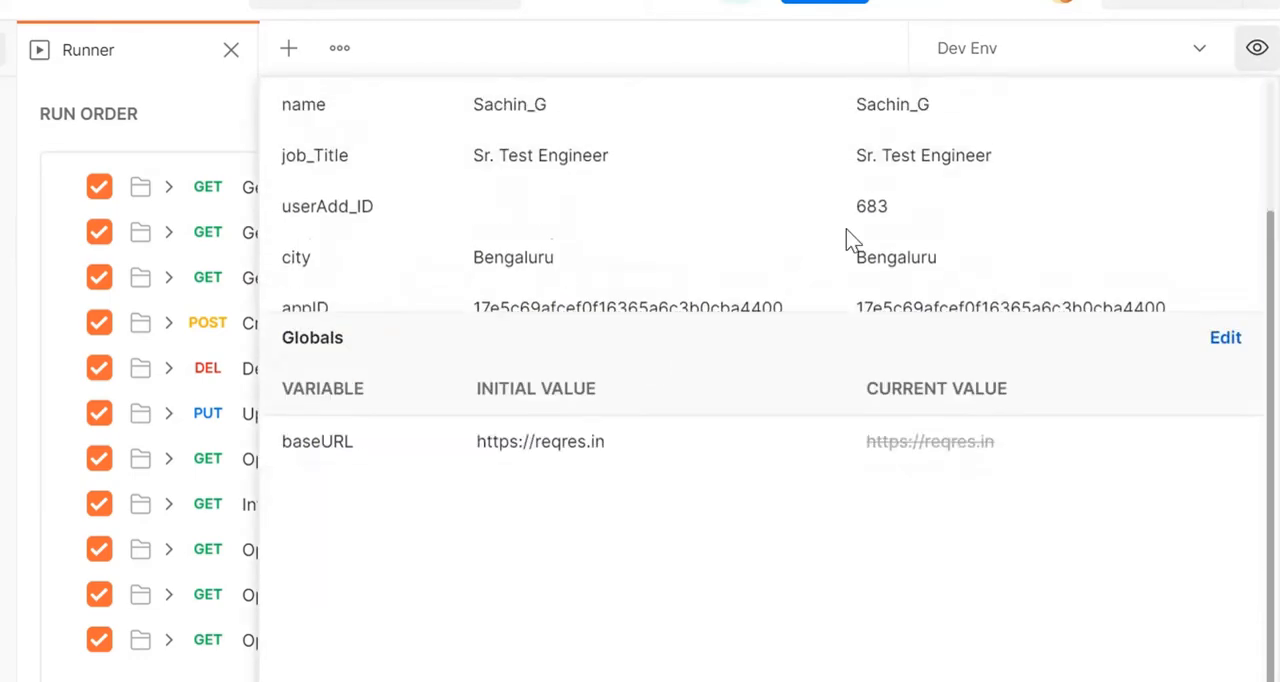
click(1260, 49)
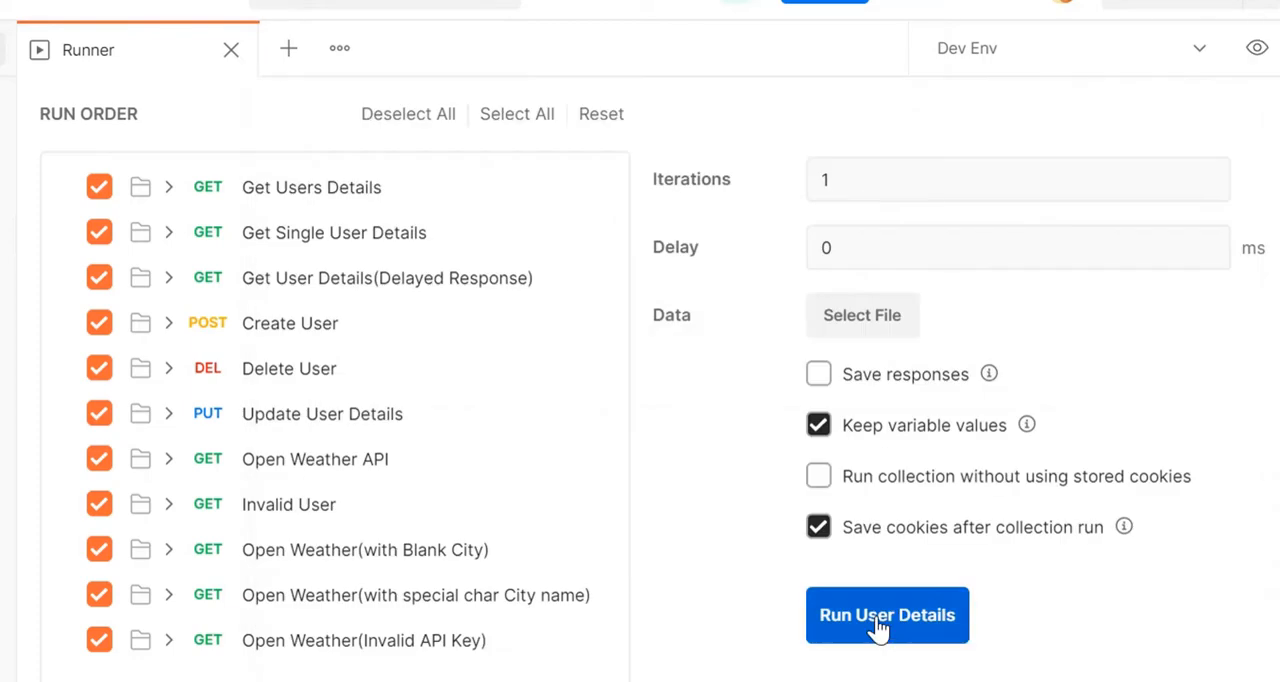
Step: Run the User Details collection with all requests selected, 1 iteration and a delay of 0 ms
click(880, 617)
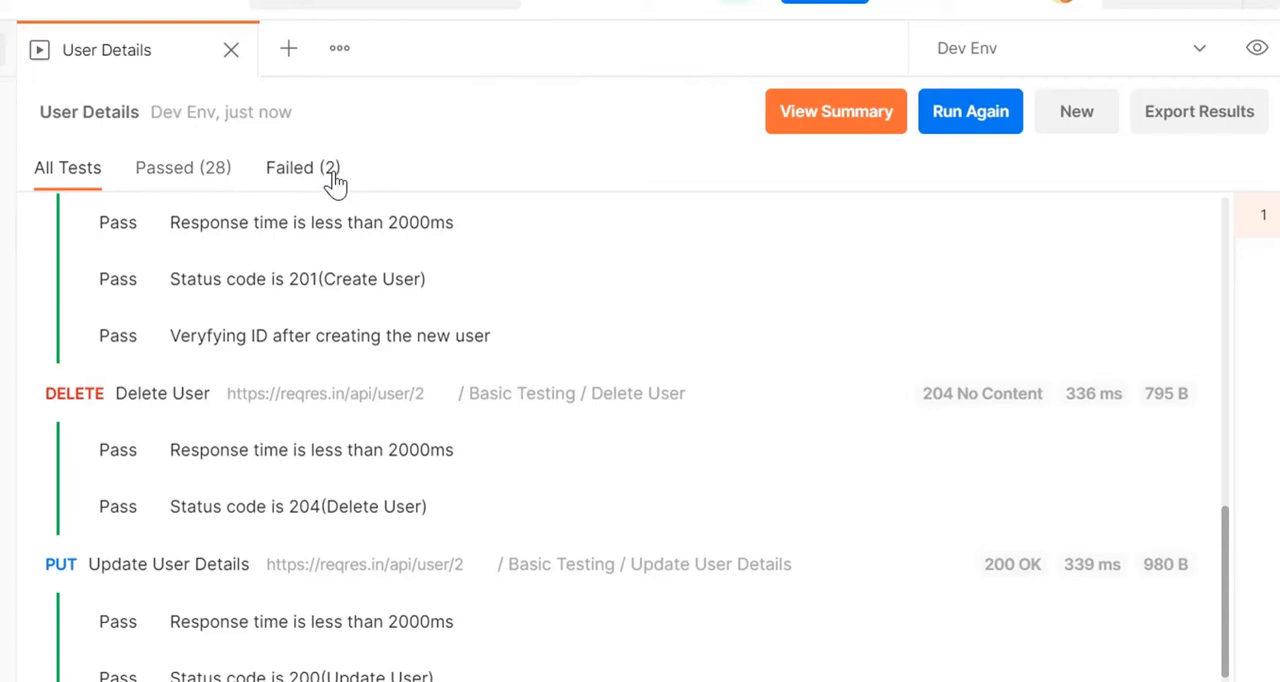
Step: Examine each request's passed and failed tests in the run results, including the assertion errors, response status, time and size
scroll(366, 274, up, 12)
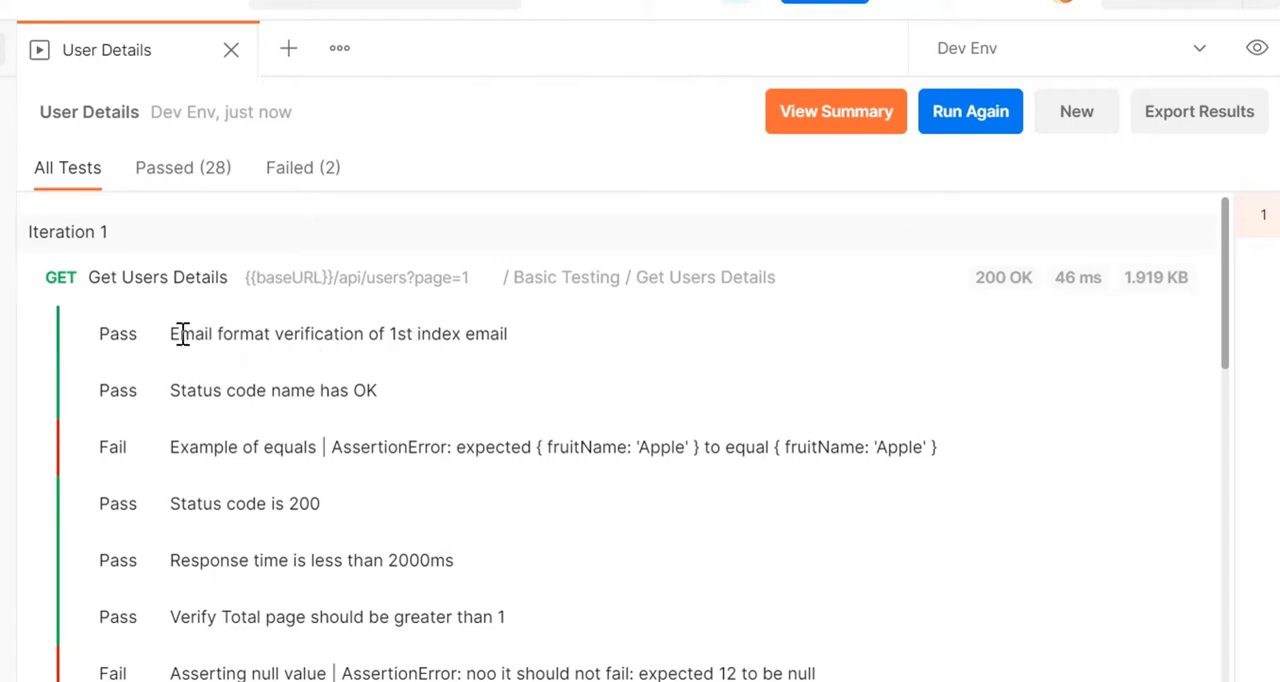
drag(174, 333, 366, 394)
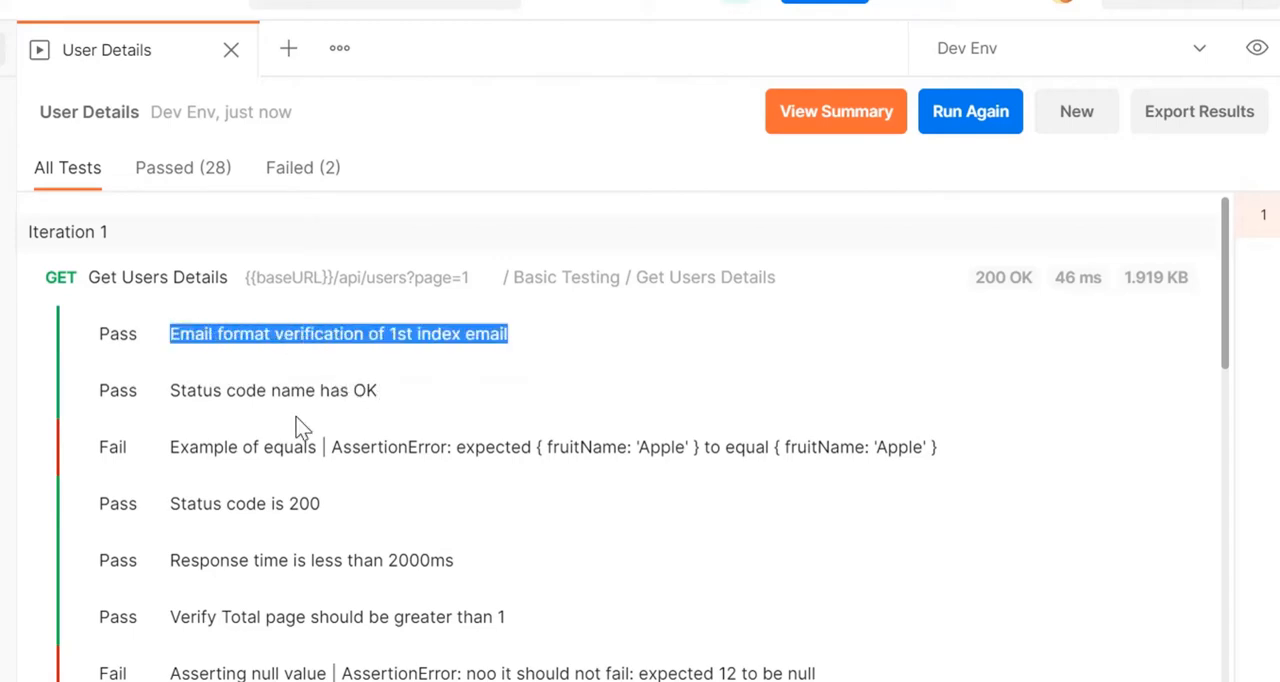
click(242, 447)
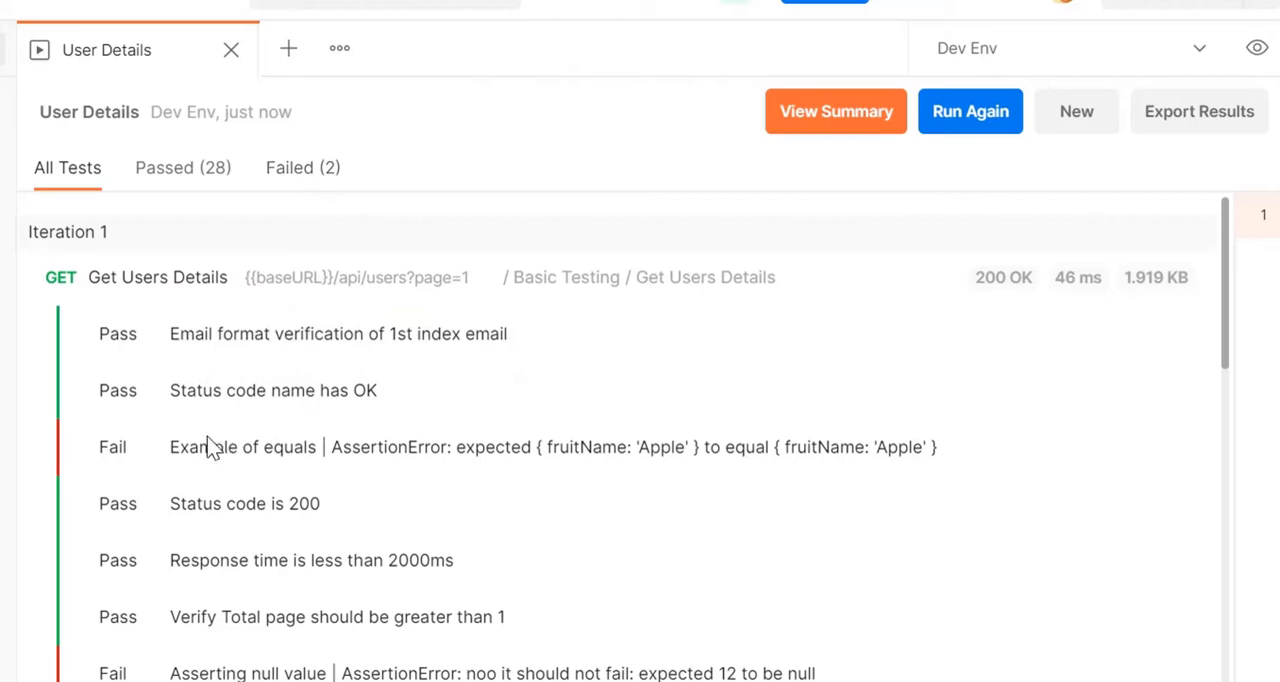
drag(170, 447, 377, 464)
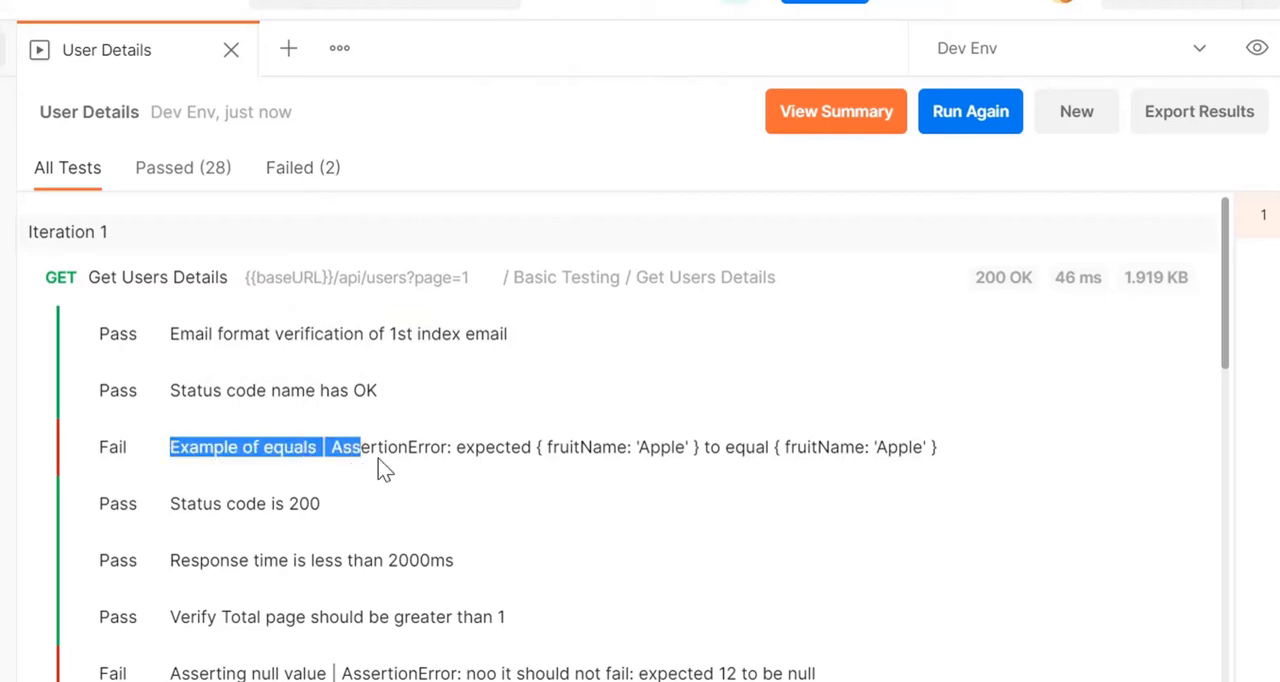
scroll(200, 374, down, 3)
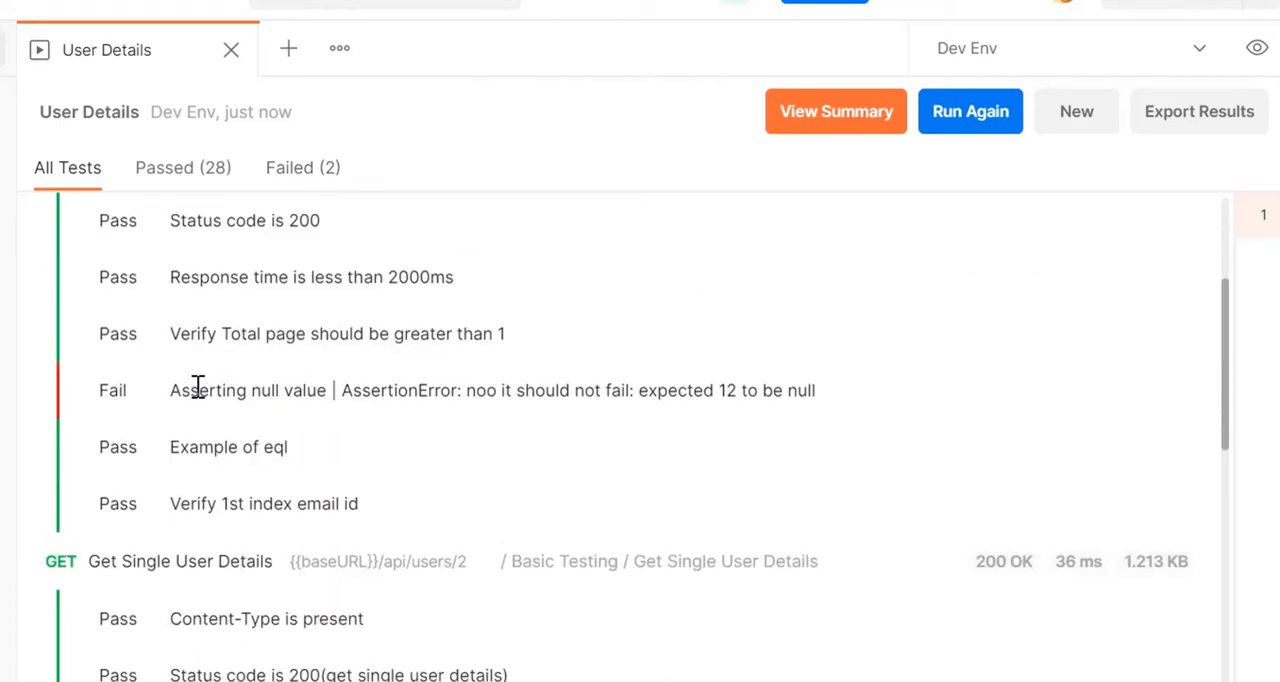
drag(199, 388, 449, 390)
click(546, 400)
scroll(200, 363, up, 3)
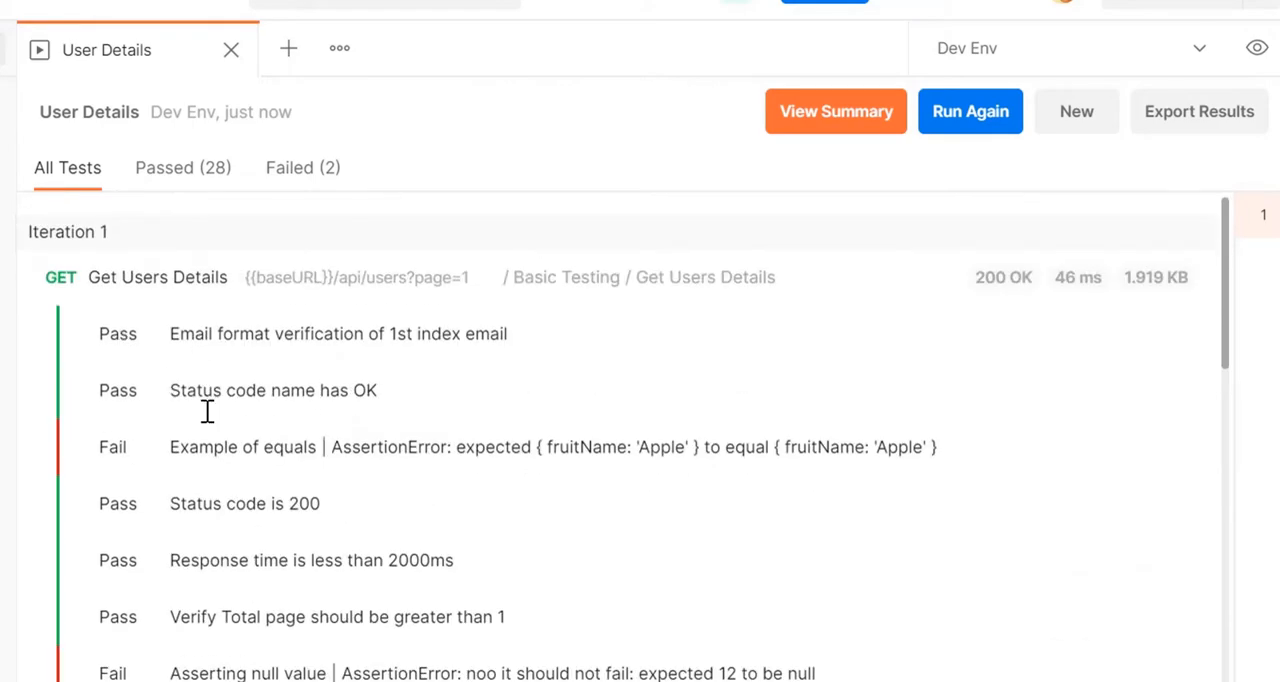
scroll(120, 266, down, 4)
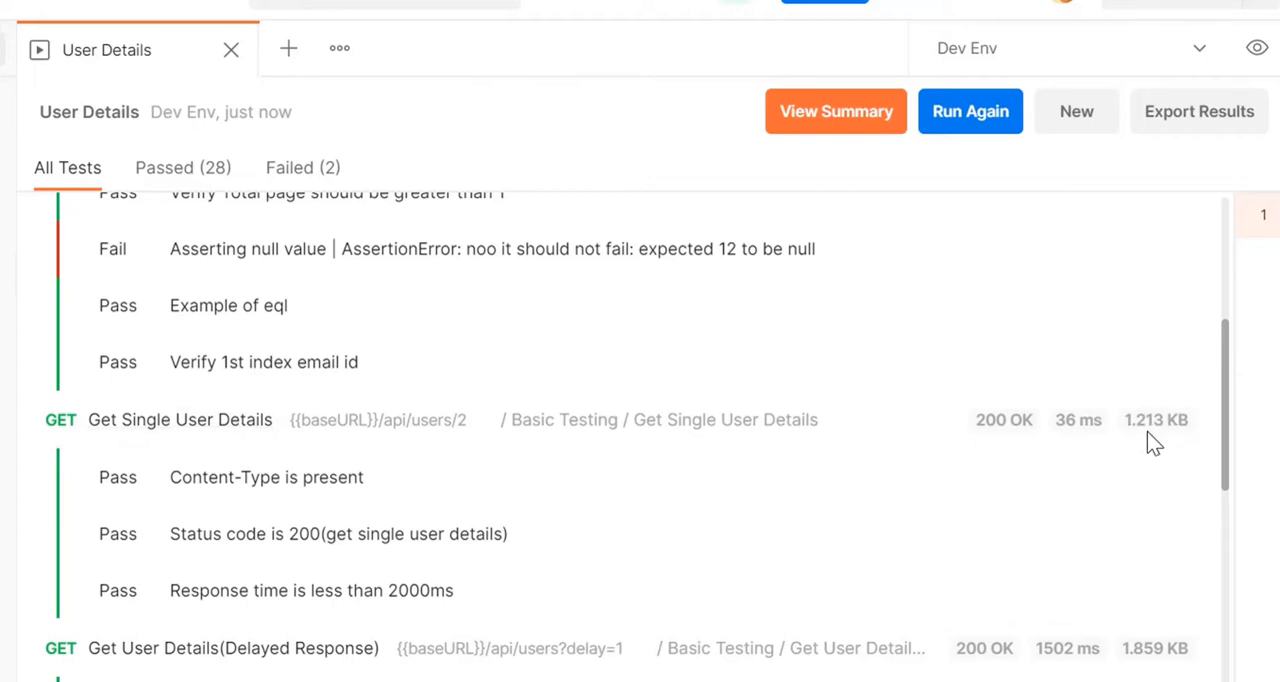
scroll(214, 380, down, 10)
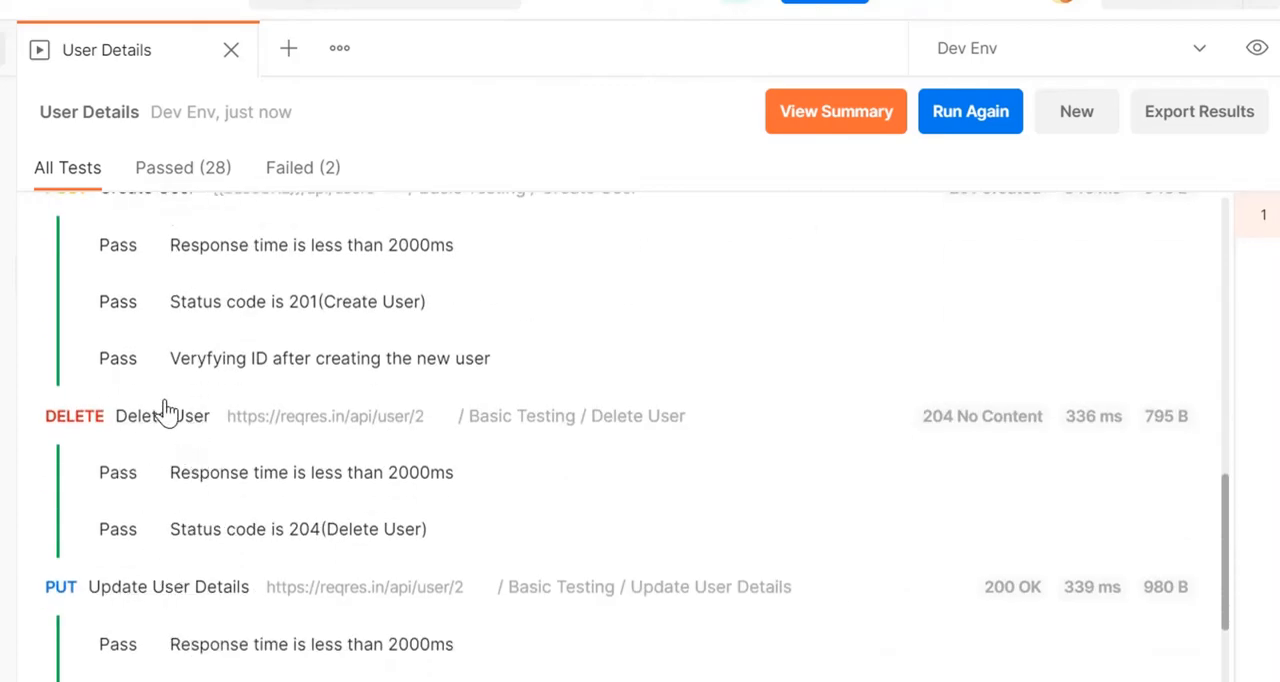
Step: Inspect the request URL and request headers of the Create User call in the run results
scroll(165, 415, up, 5)
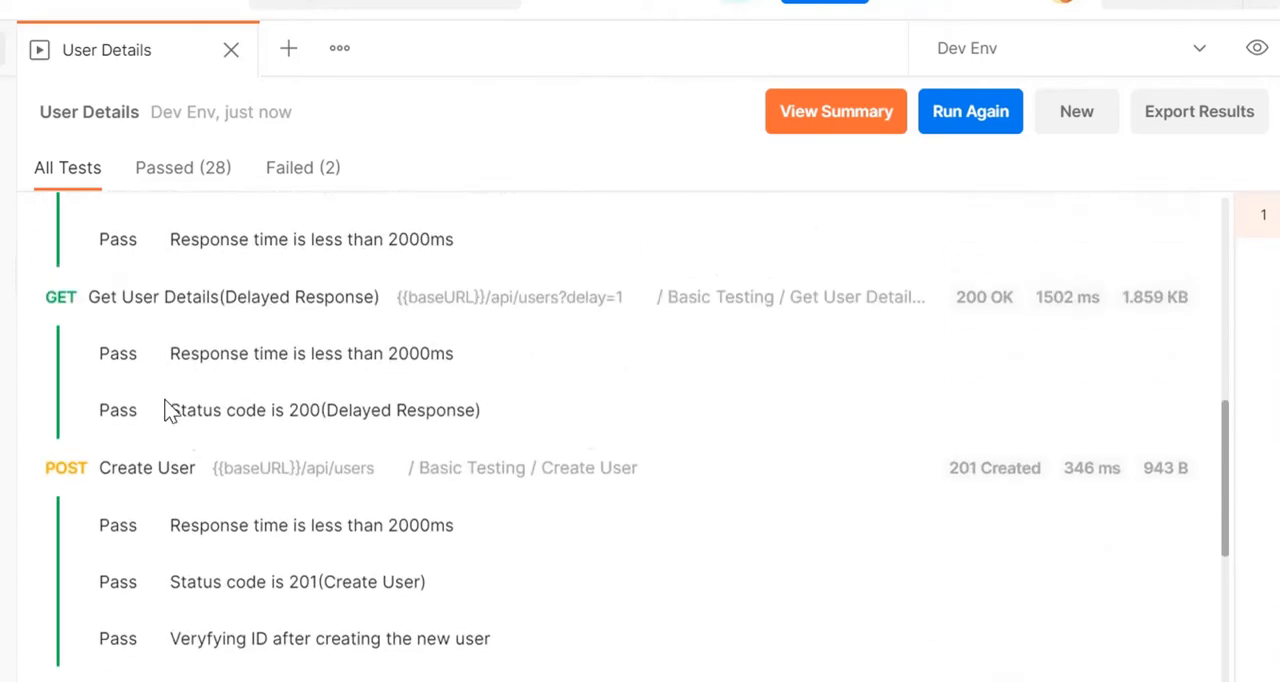
click(148, 476)
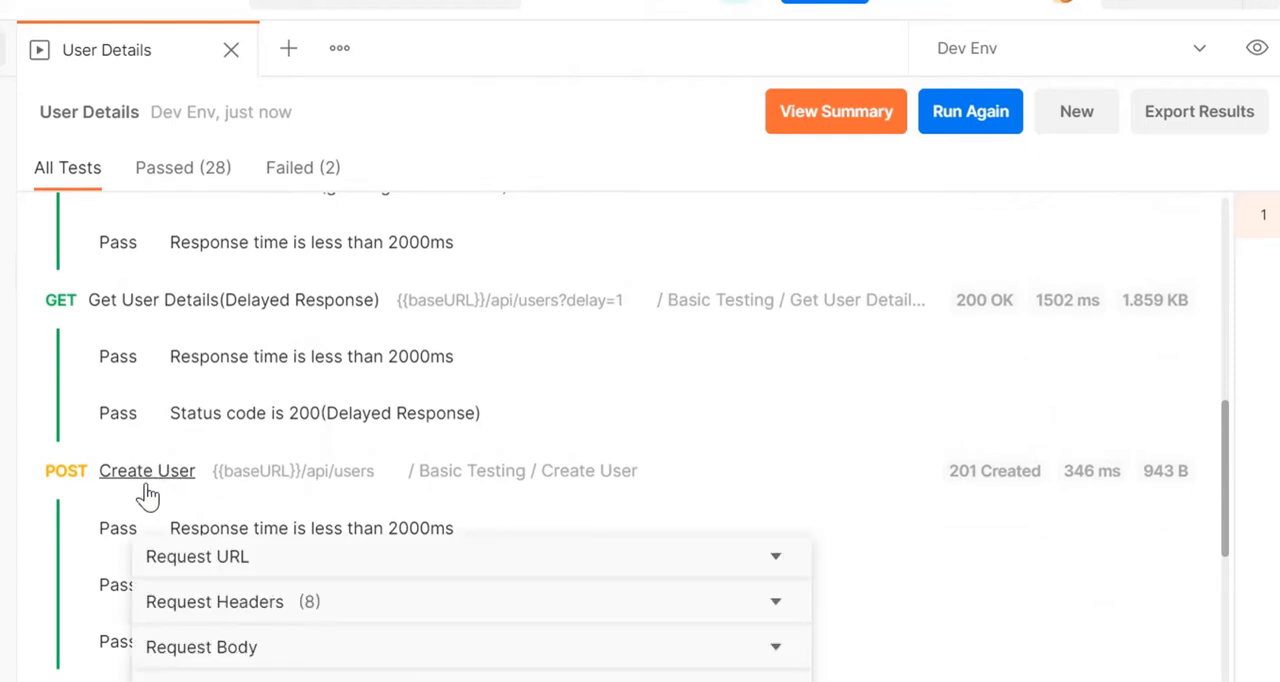
click(466, 558)
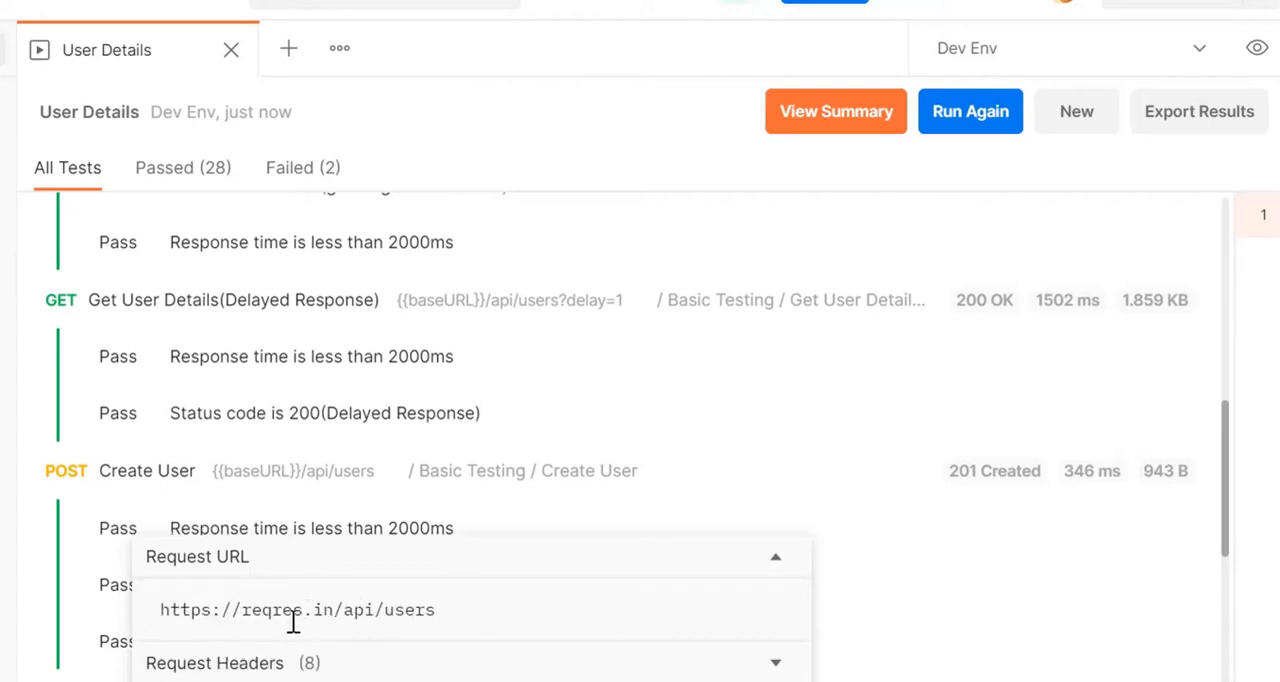
click(330, 668)
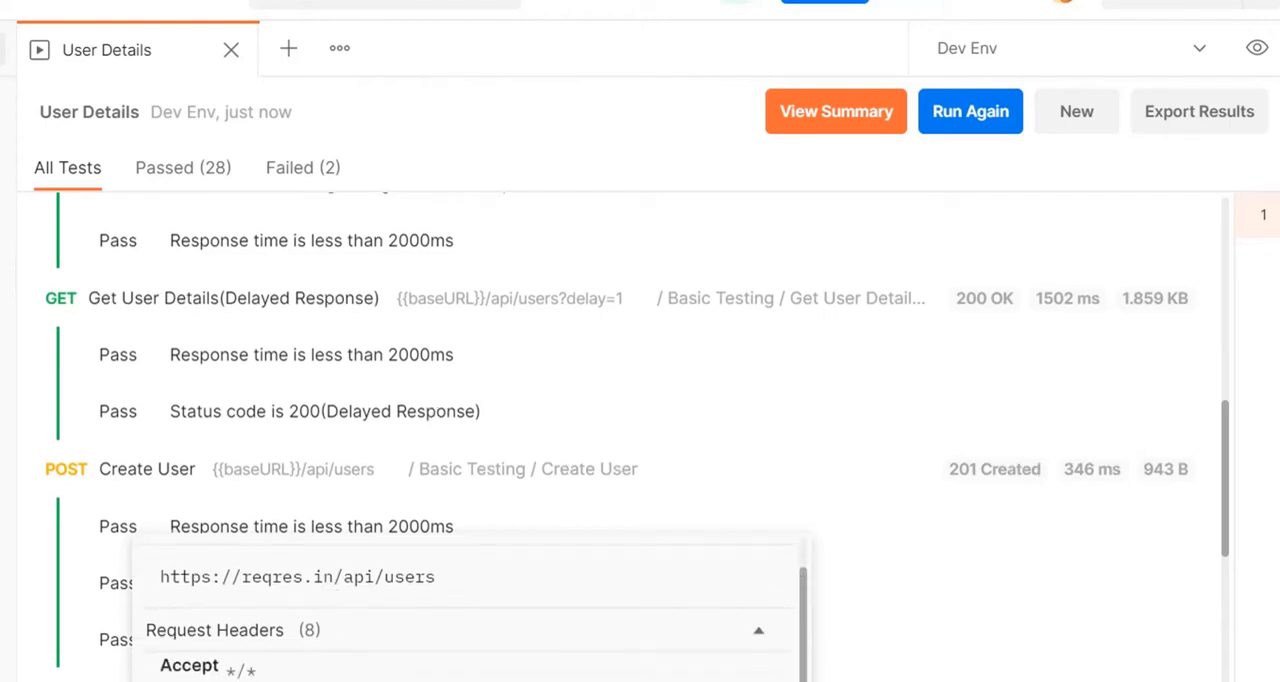
scroll(320, 500, down, 5)
scroll(243, 366, up, 3)
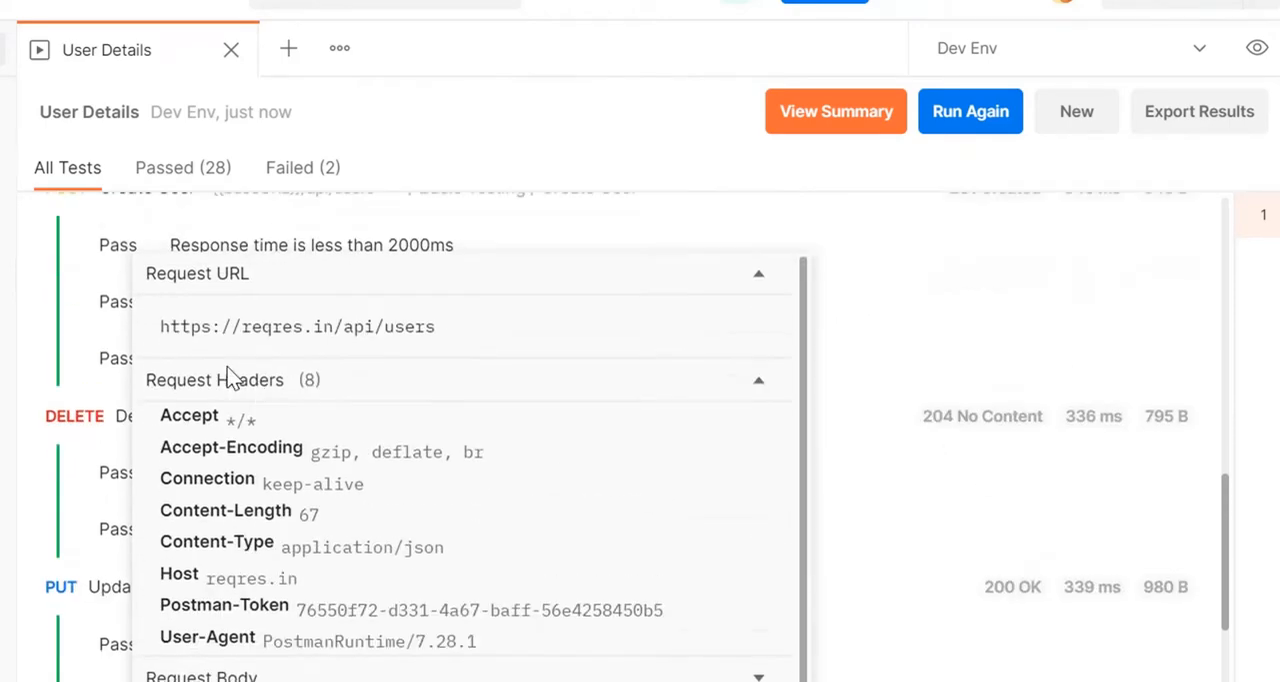
Step: Inspect the request body of the Create User call in the run results
scroll(258, 410, down, 5)
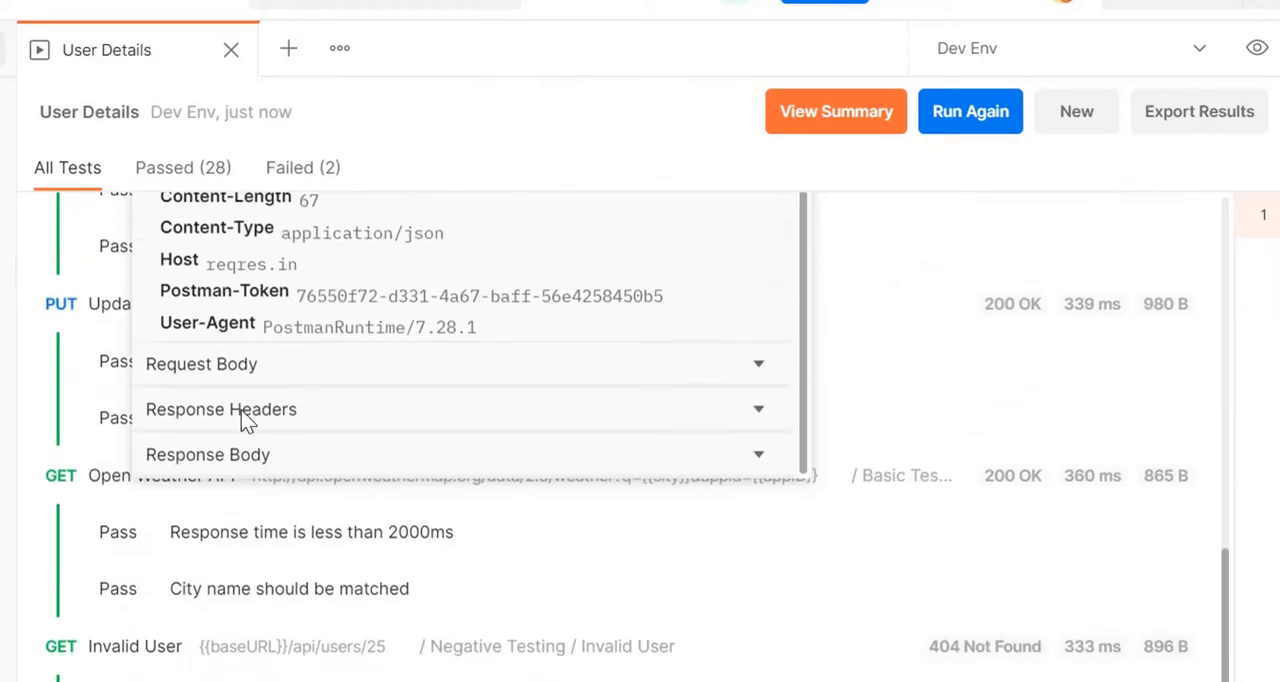
click(272, 376)
scroll(305, 358, down, 5)
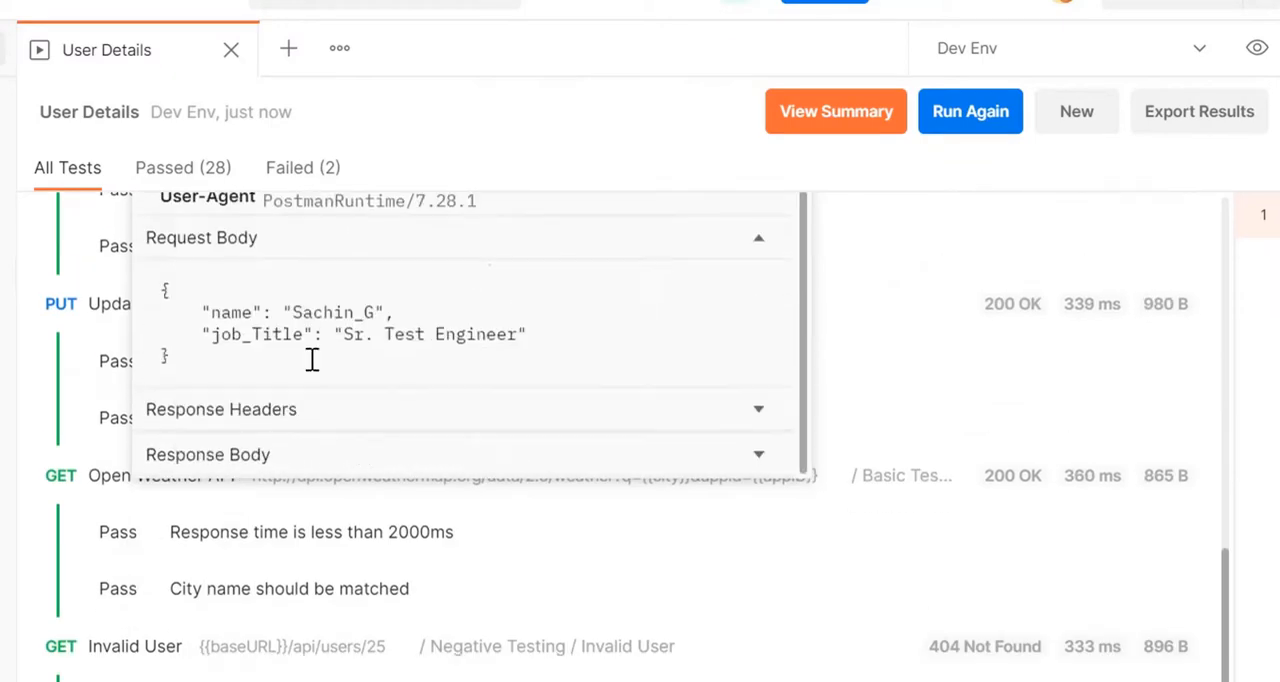
scroll(320, 300, up, 2)
scroll(305, 343, up, 8)
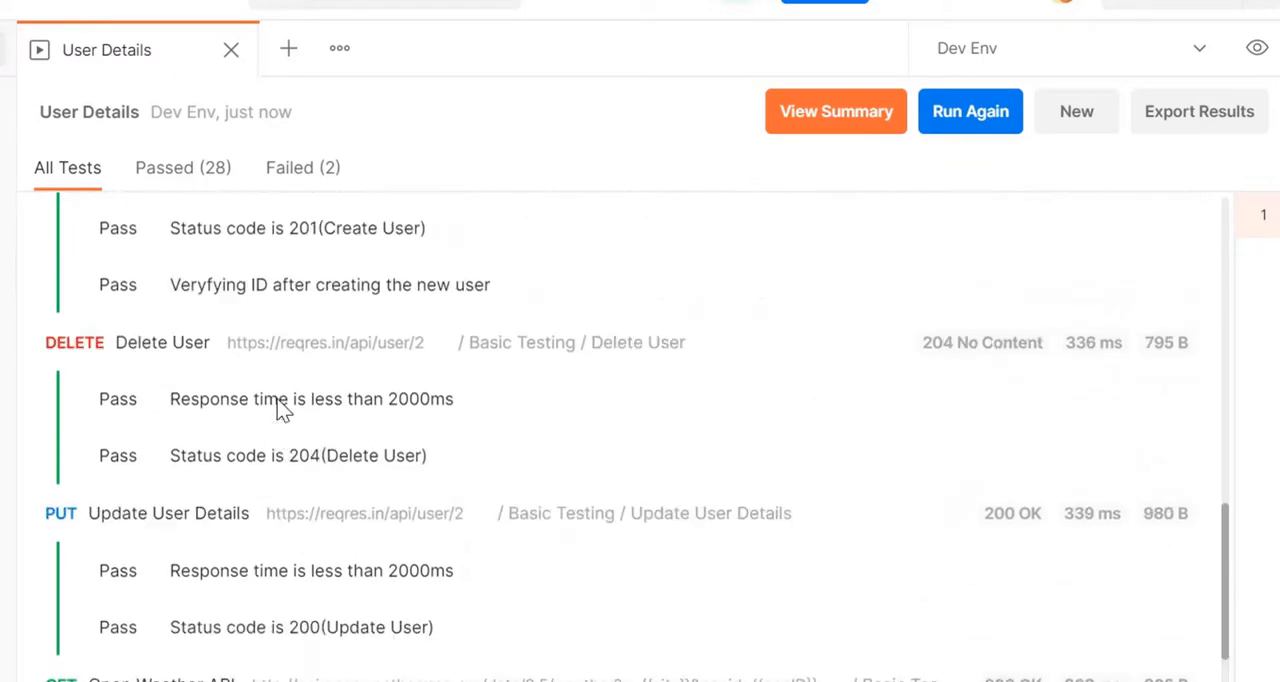
Step: Inspect the request URL and request headers of the Get User Details(Delayed Response) call in the run results
scroll(229, 523, down, 1)
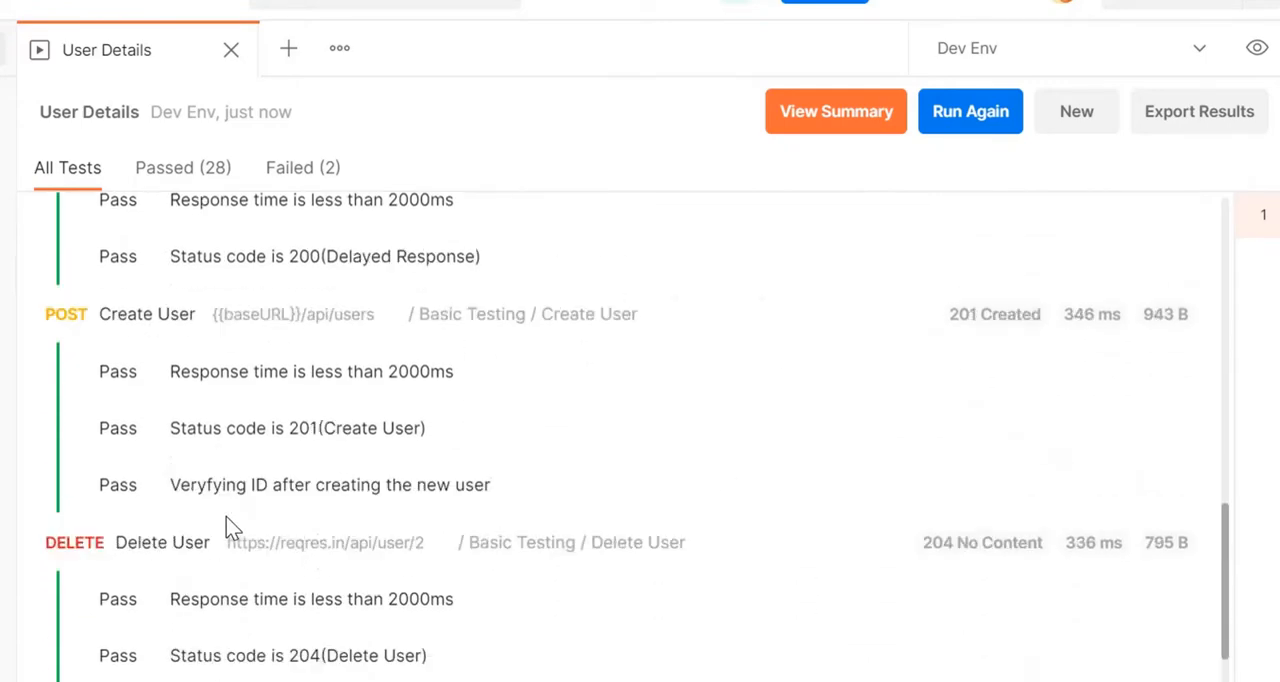
scroll(229, 523, up, 10)
scroll(220, 478, down, 5)
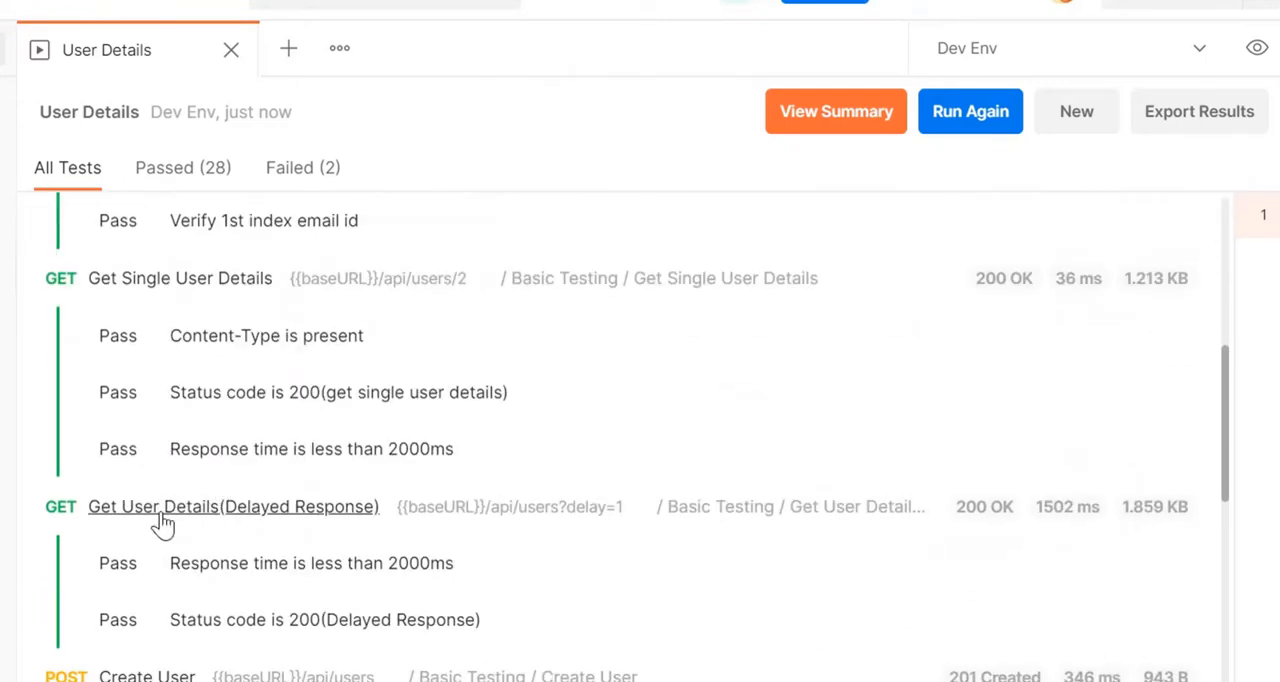
click(145, 510)
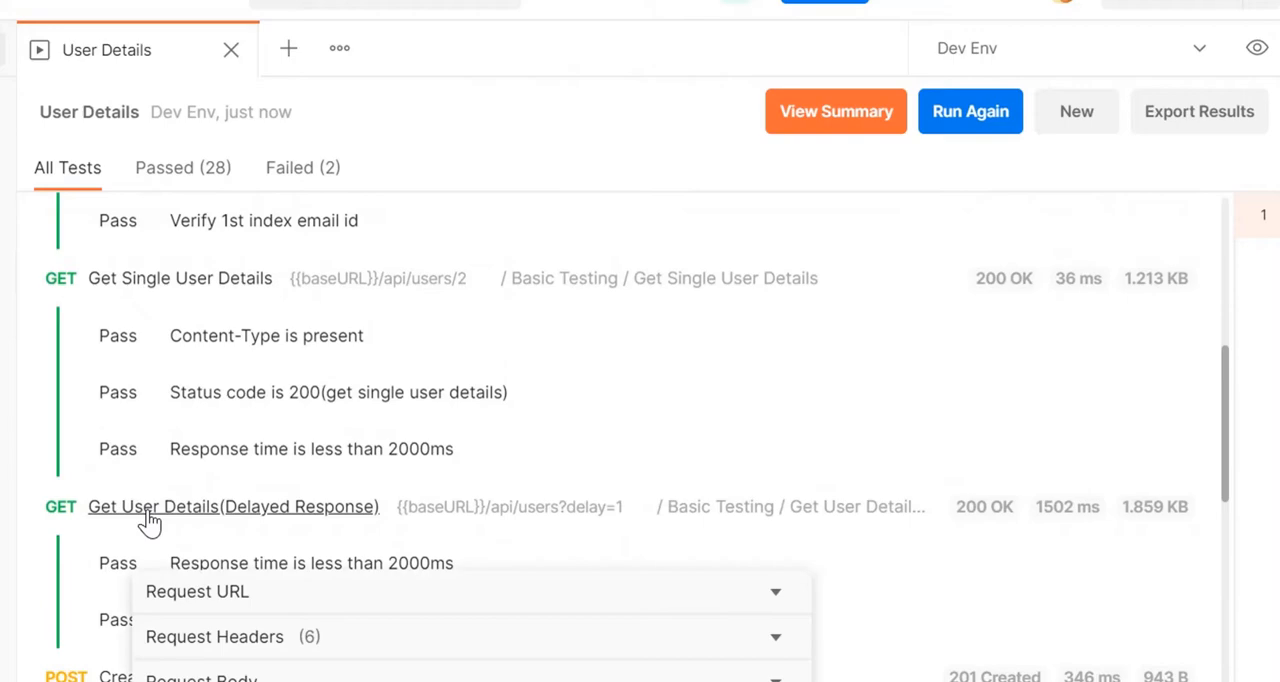
click(272, 593)
scroll(272, 580, down, 1)
click(276, 572)
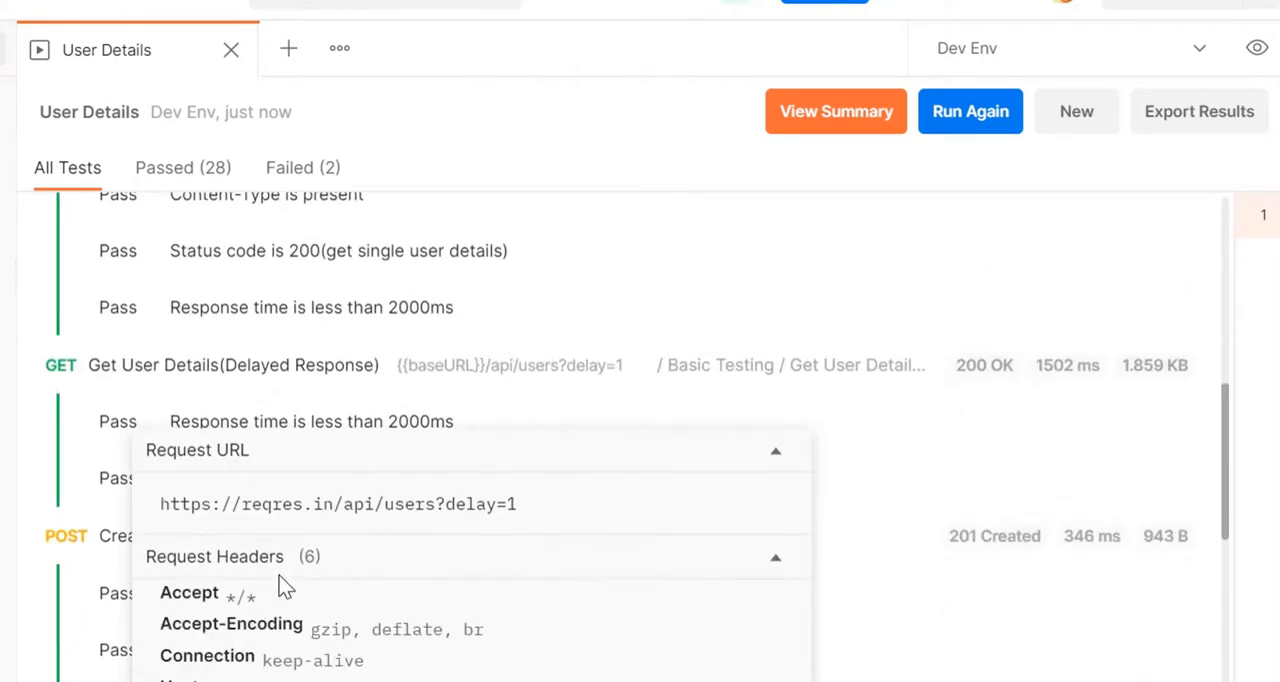
Step: Check the response headers and response body of the Get User Details(Delayed Response) call
scroll(279, 570, down, 4)
click(257, 415)
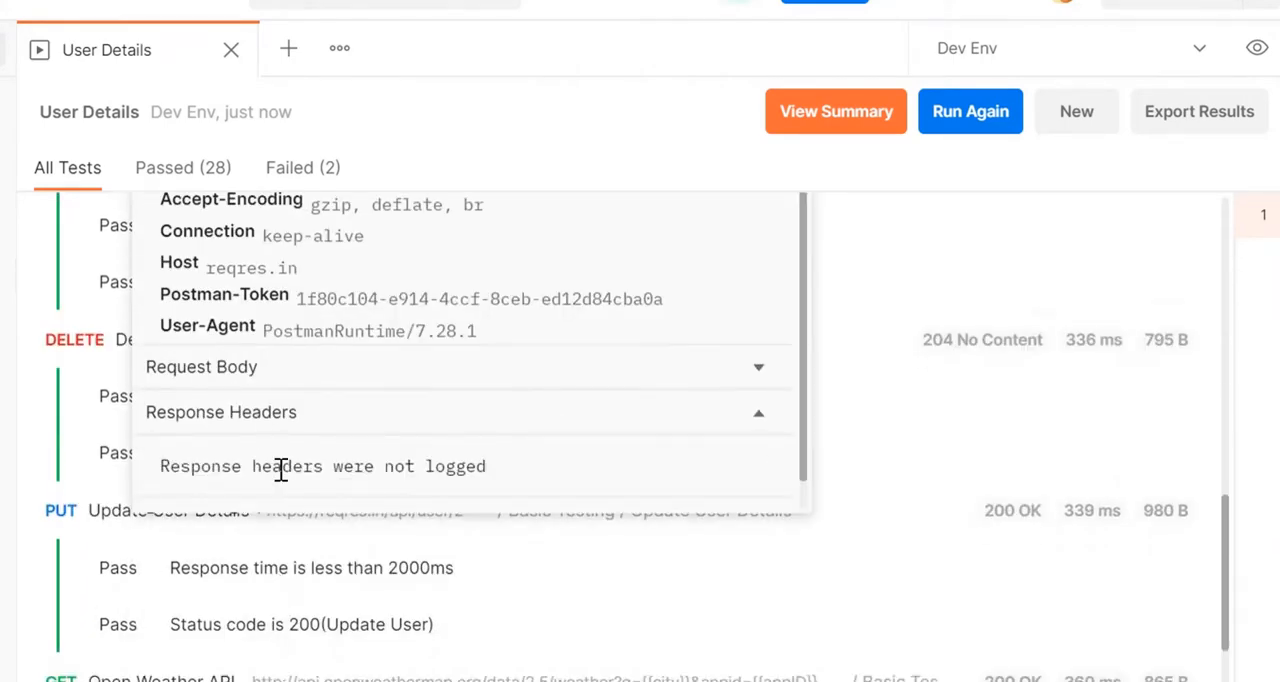
scroll(314, 438, down, 1)
click(262, 490)
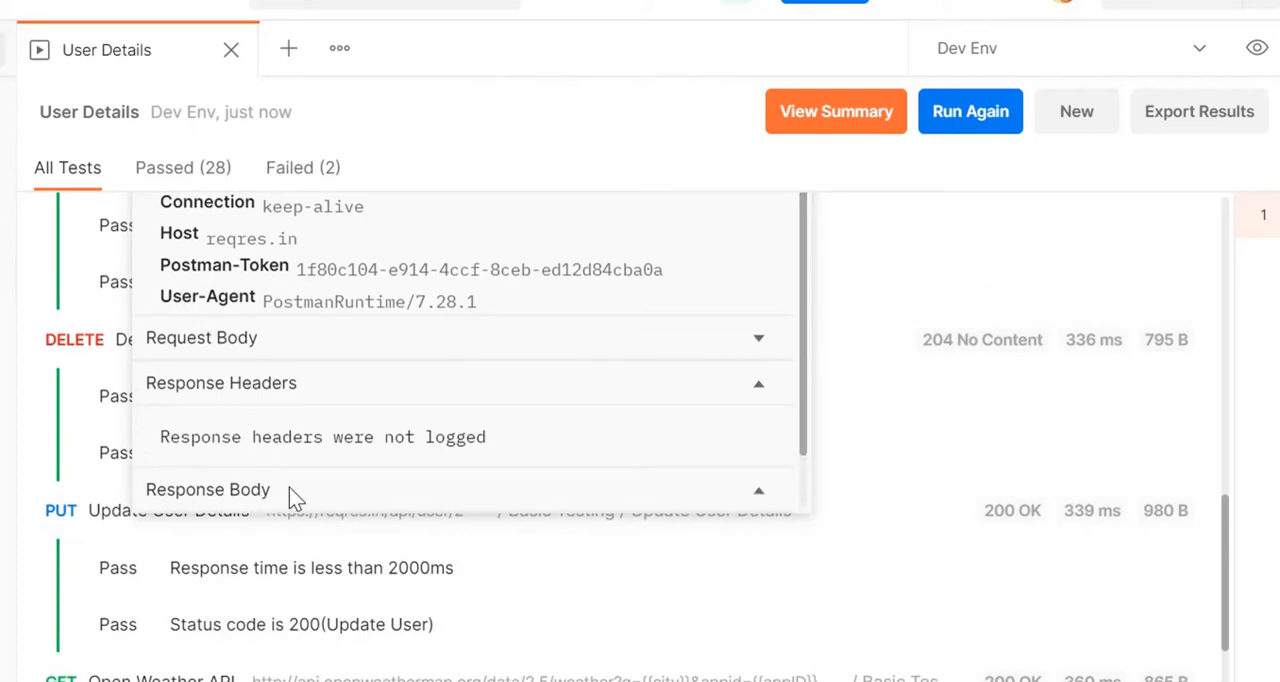
click(323, 485)
click(323, 485)
scroll(323, 485, down, 2)
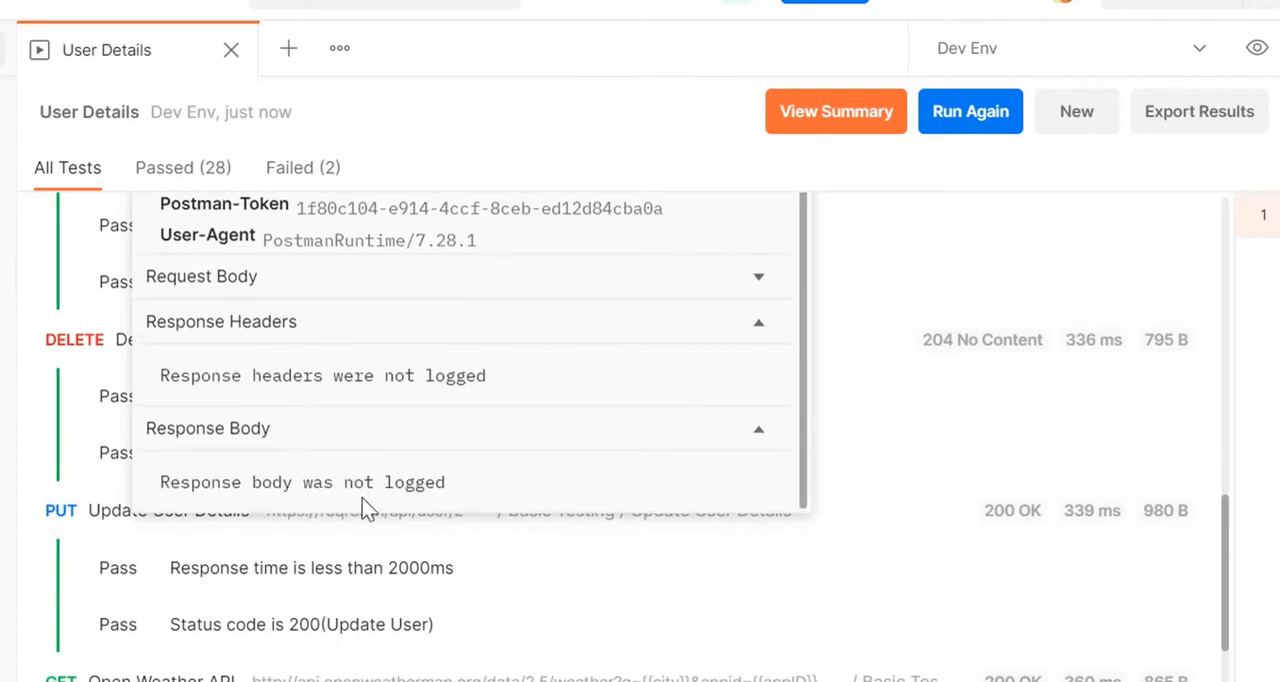
Step: View the failed tests and set the current value of the Dev Env variable city to B
click(302, 168)
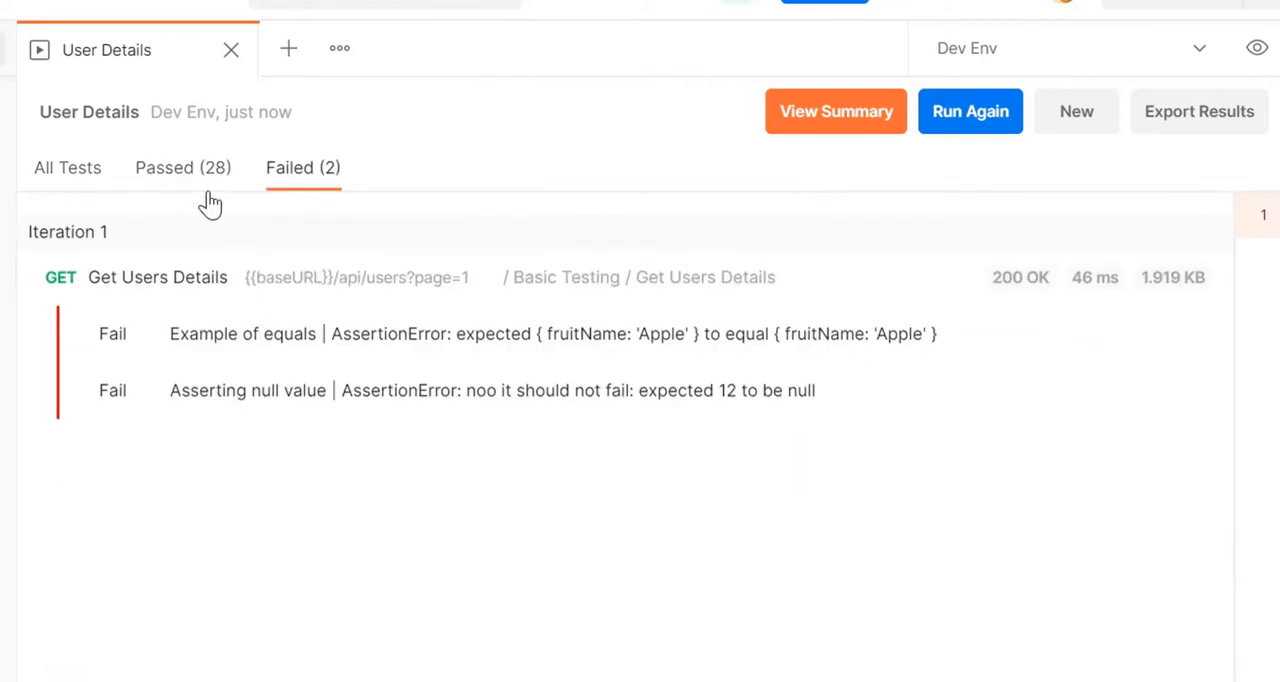
click(1197, 52)
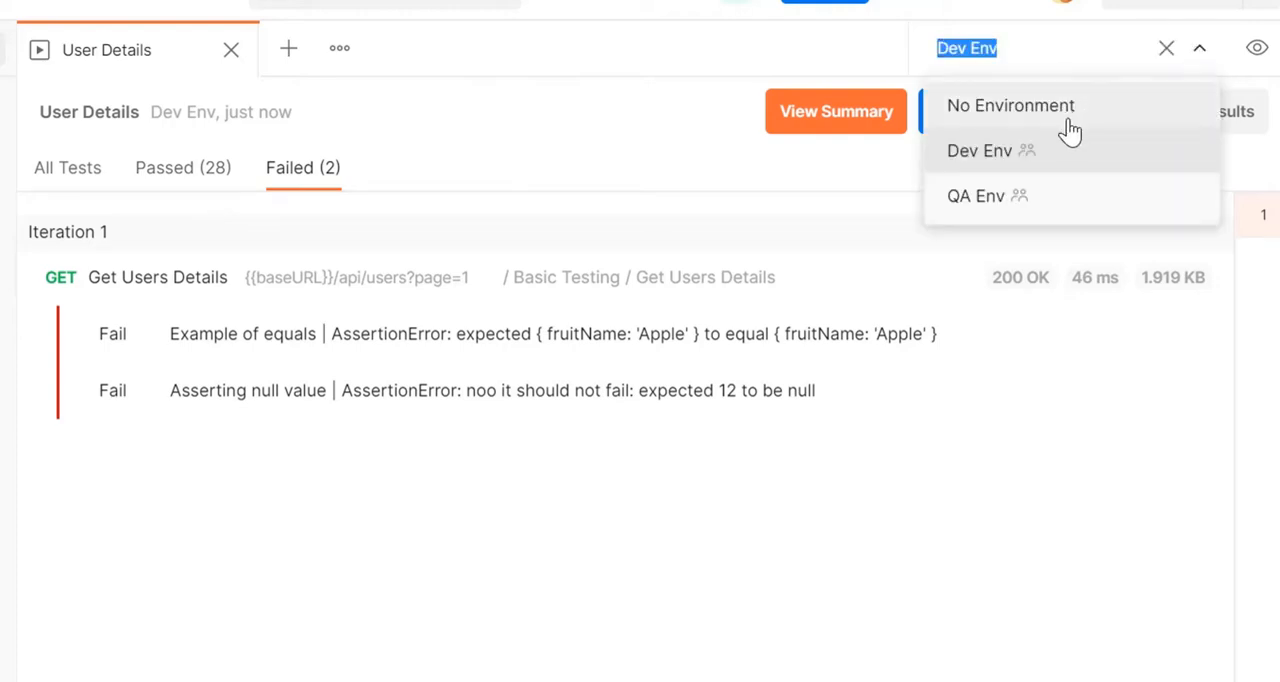
click(1258, 52)
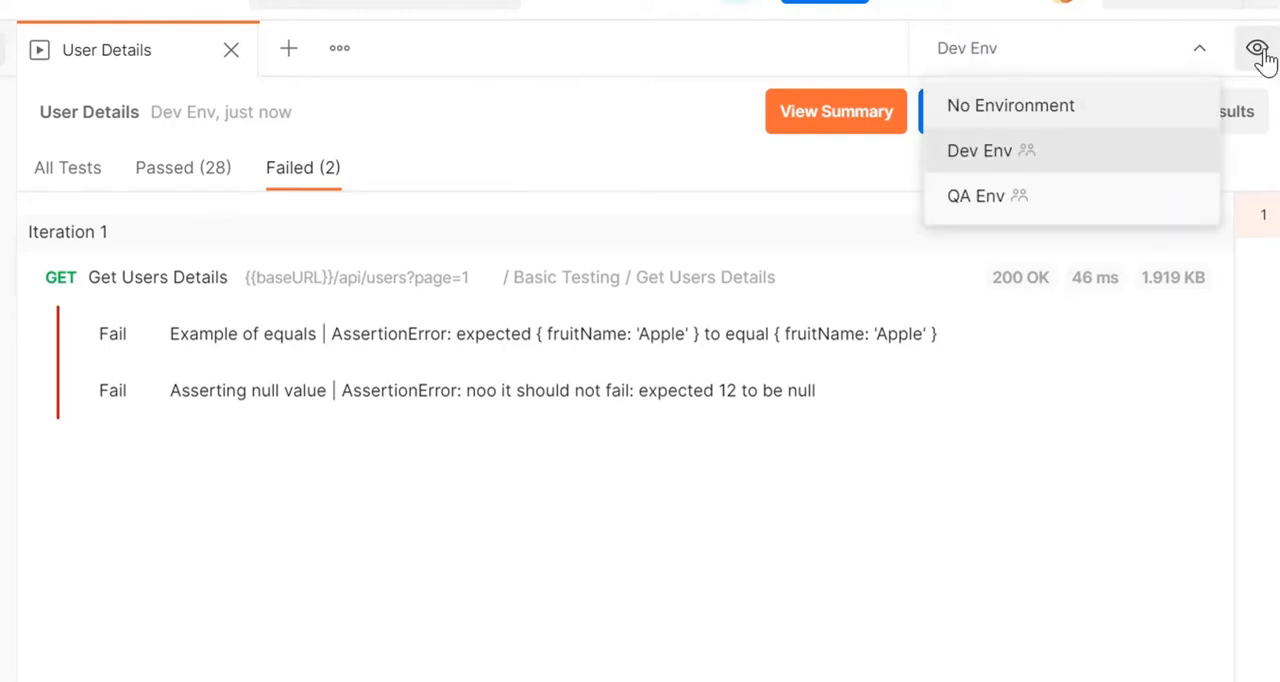
click(946, 416)
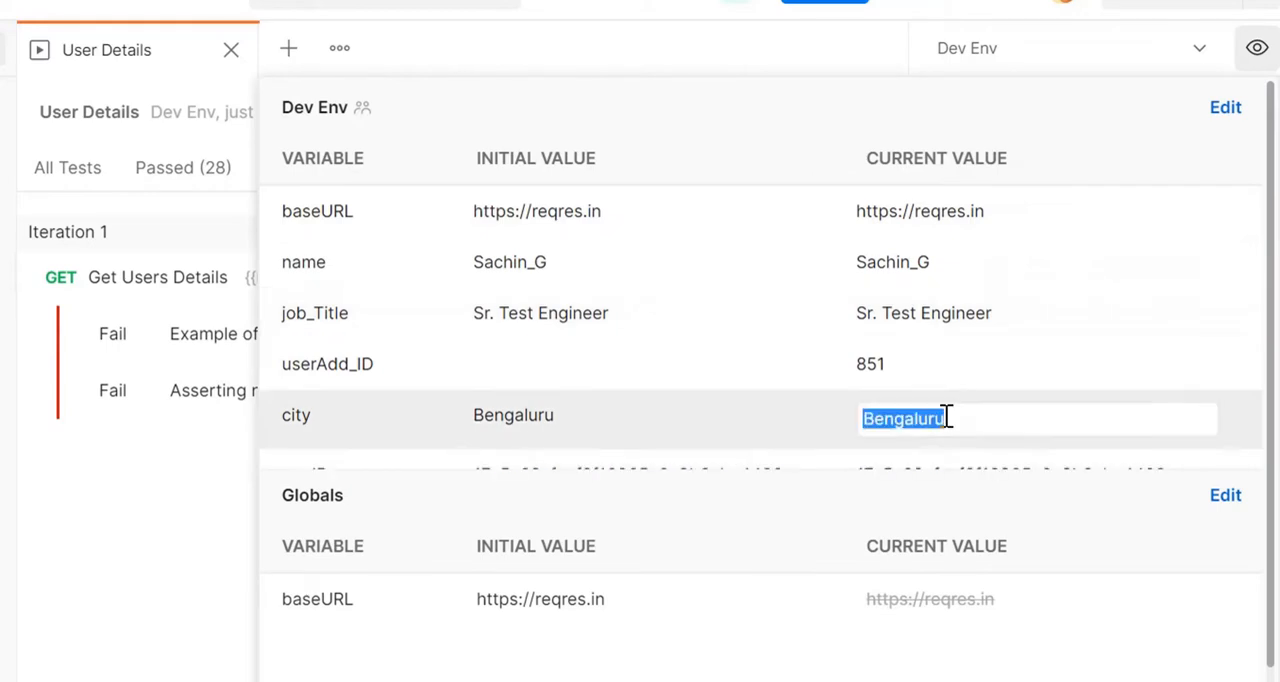
text(B)
click(1254, 50)
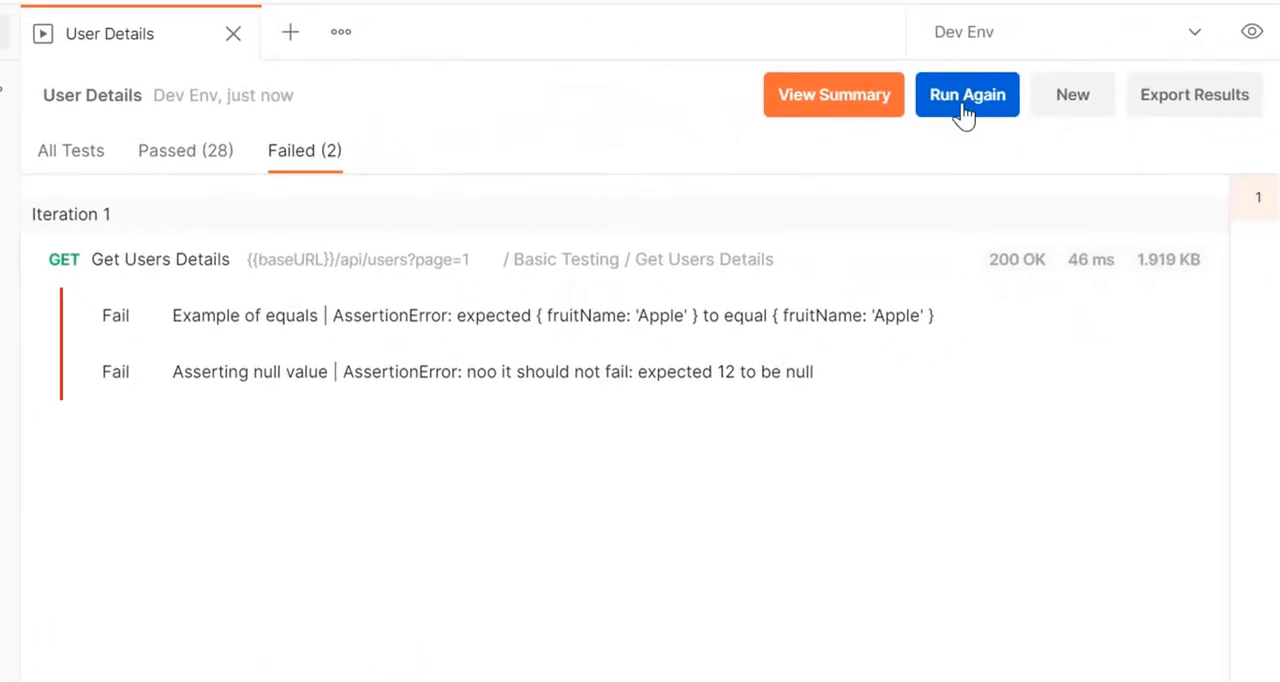
Step: Run the User Details collection again and inspect the request URL and headers of Open Weather API among the failed tests
click(968, 108)
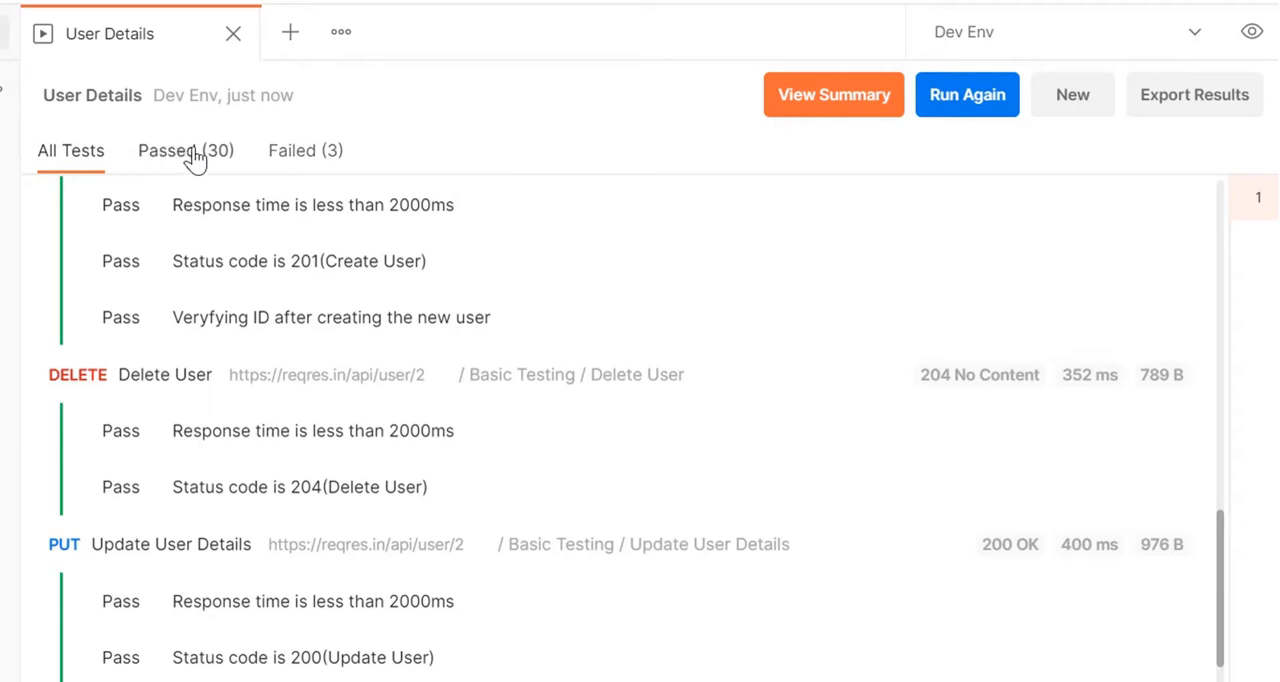
click(305, 151)
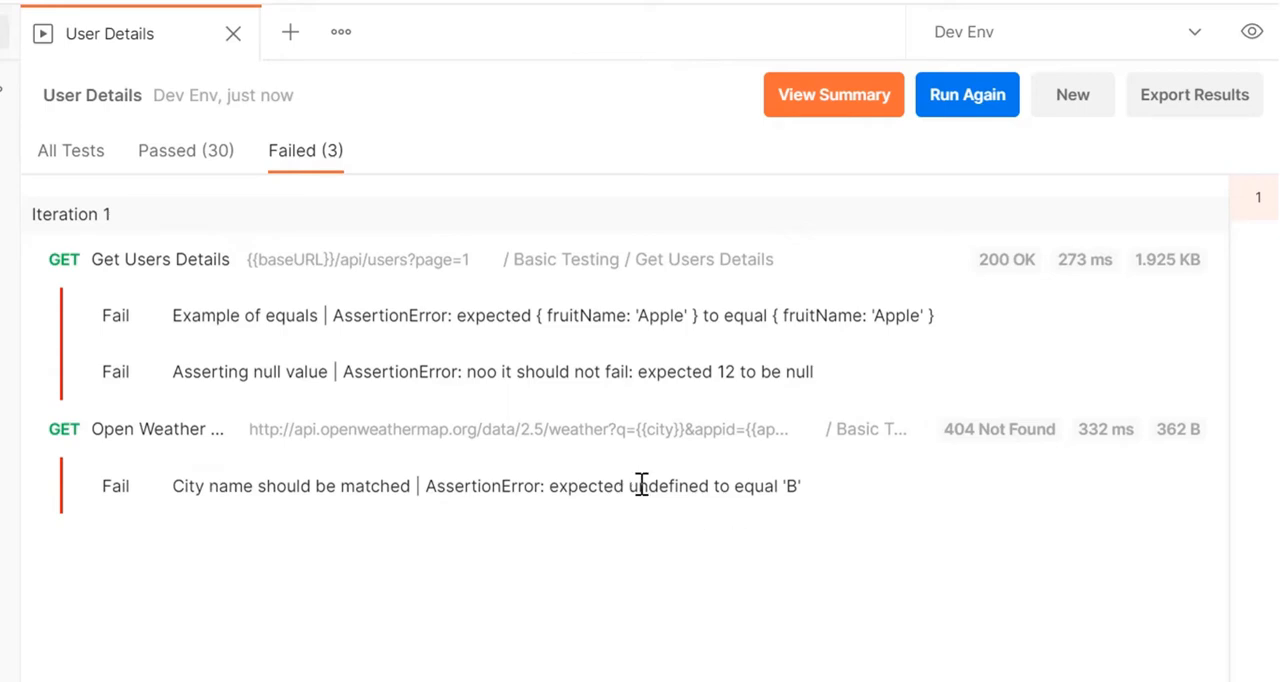
click(148, 430)
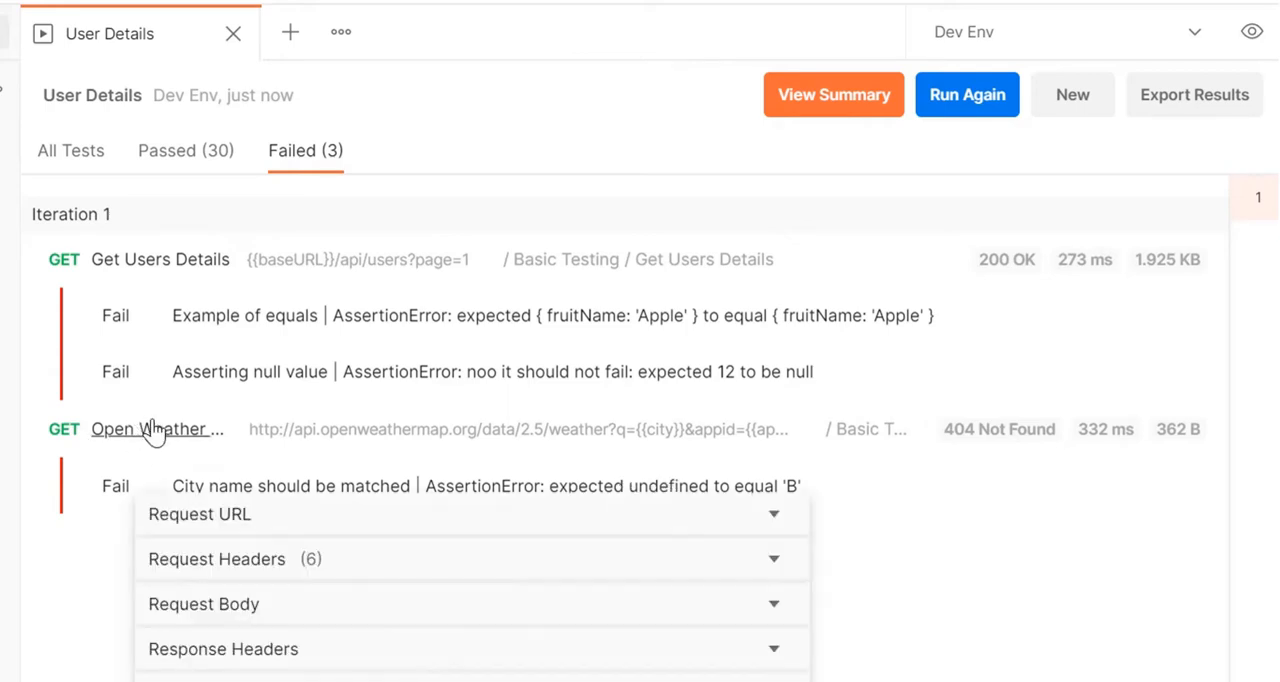
click(269, 512)
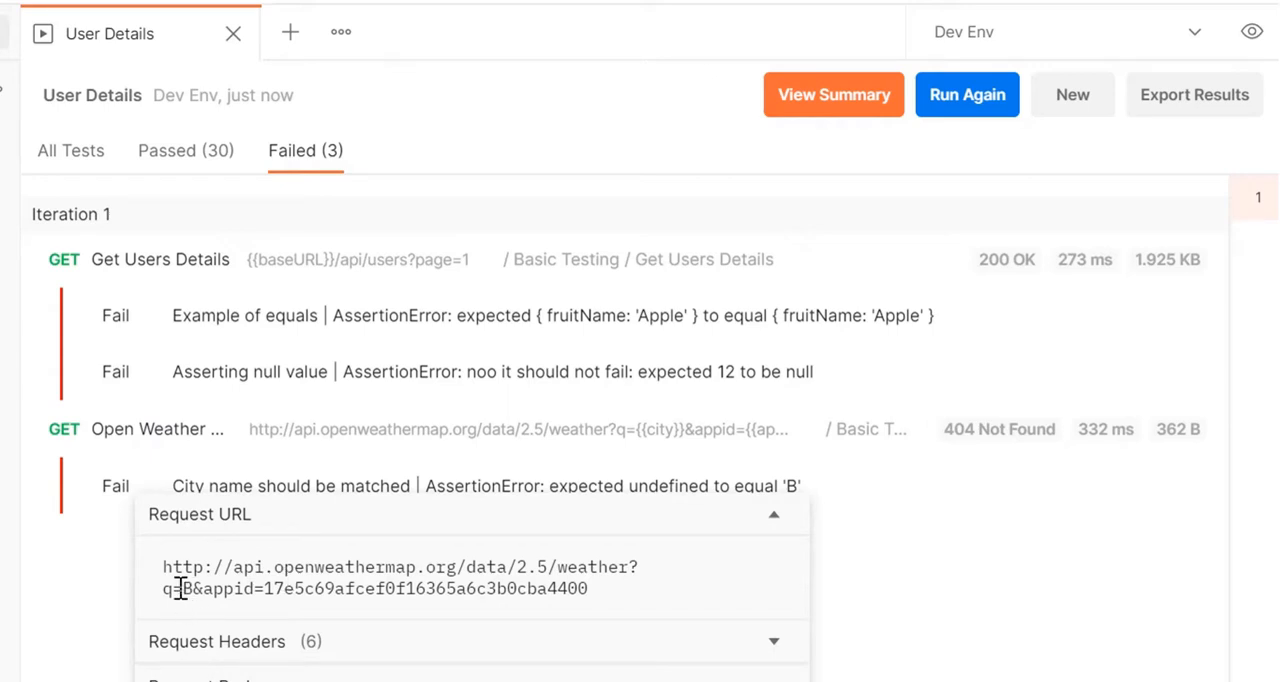
drag(180, 589, 194, 587)
click(337, 650)
scroll(340, 650, down, 3)
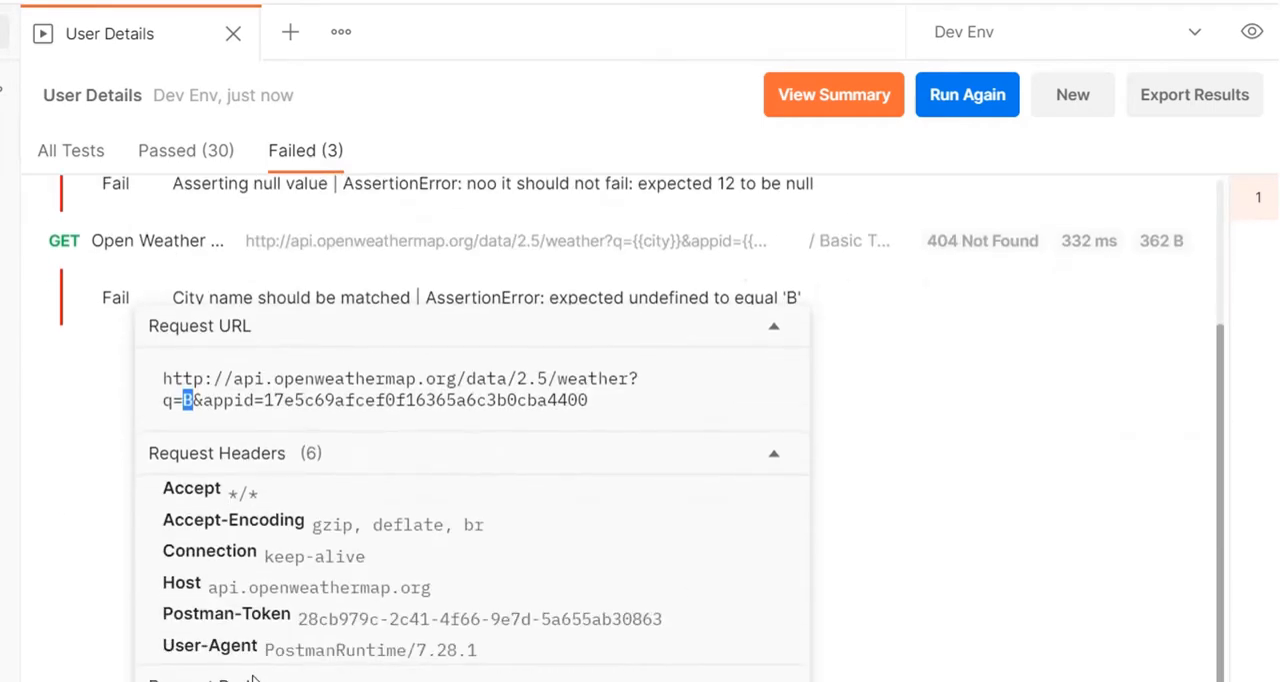
scroll(286, 665, down, 1)
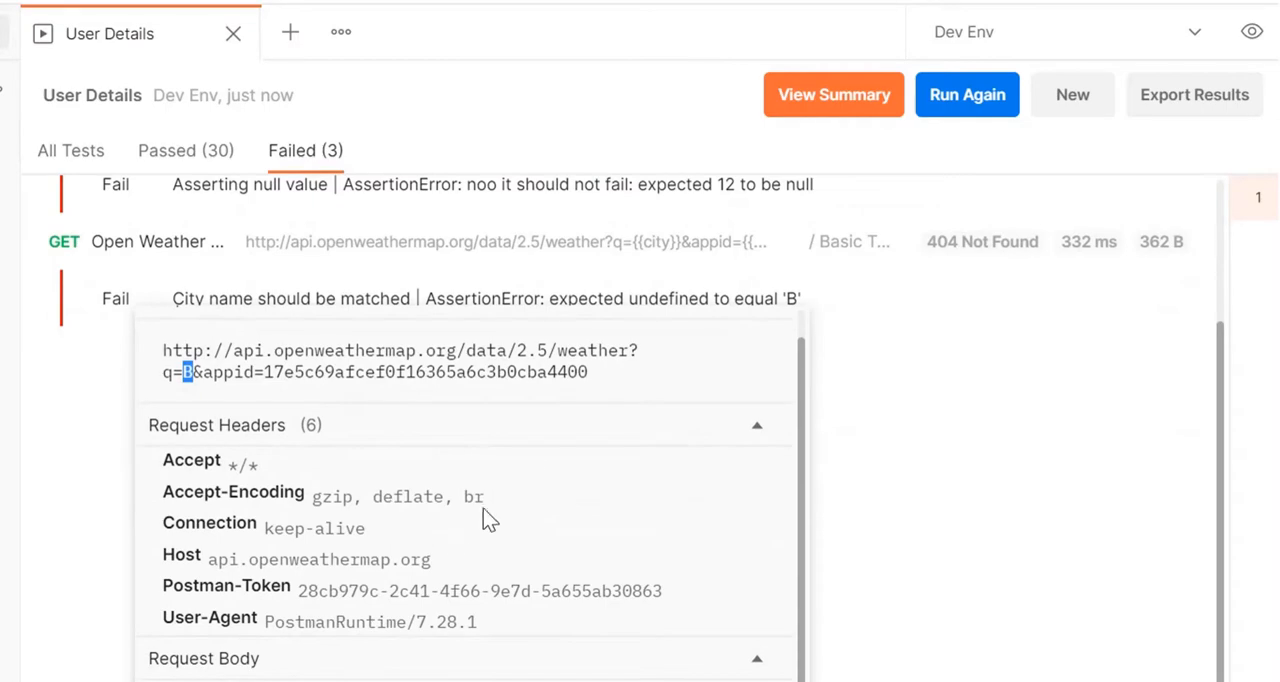
Step: Set the current value of the Dev Env variable city to Bengaluru
click(1252, 32)
click(888, 400)
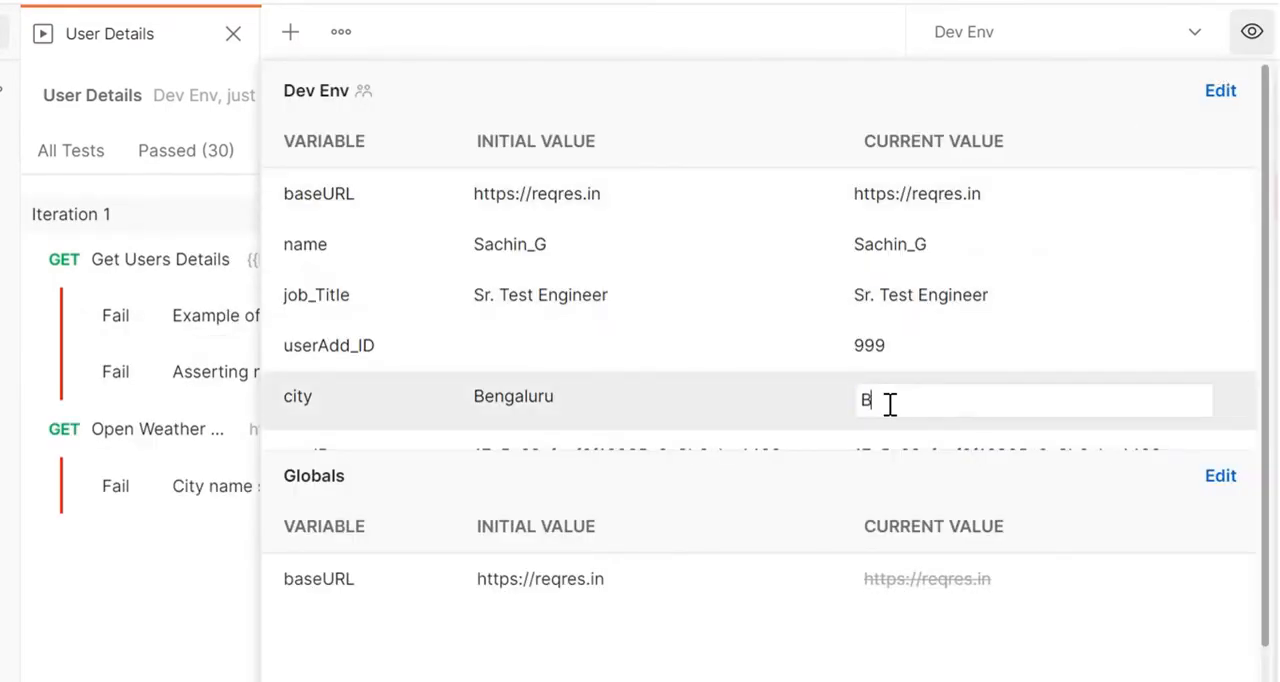
key(ctrl+a)
text(Bengaluru)
click(725, 660)
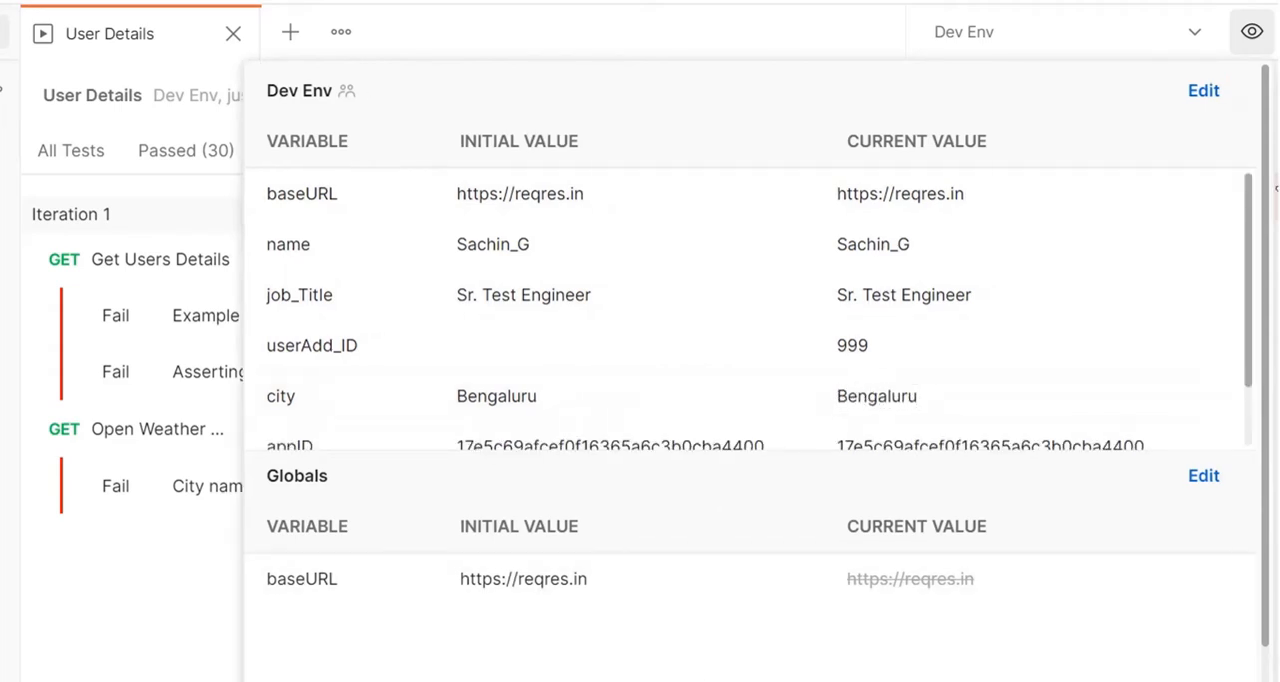
click(1251, 31)
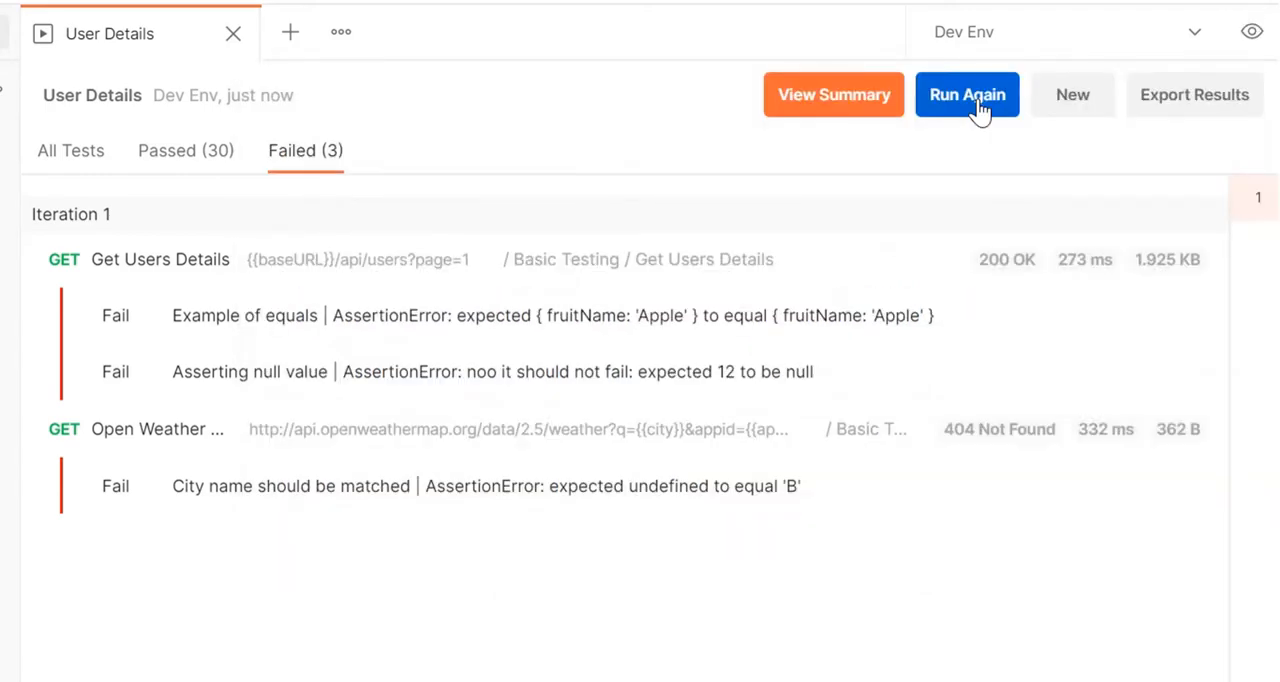
Step: Rerun the User Details collection with the same requests and show only its failed tests
click(967, 95)
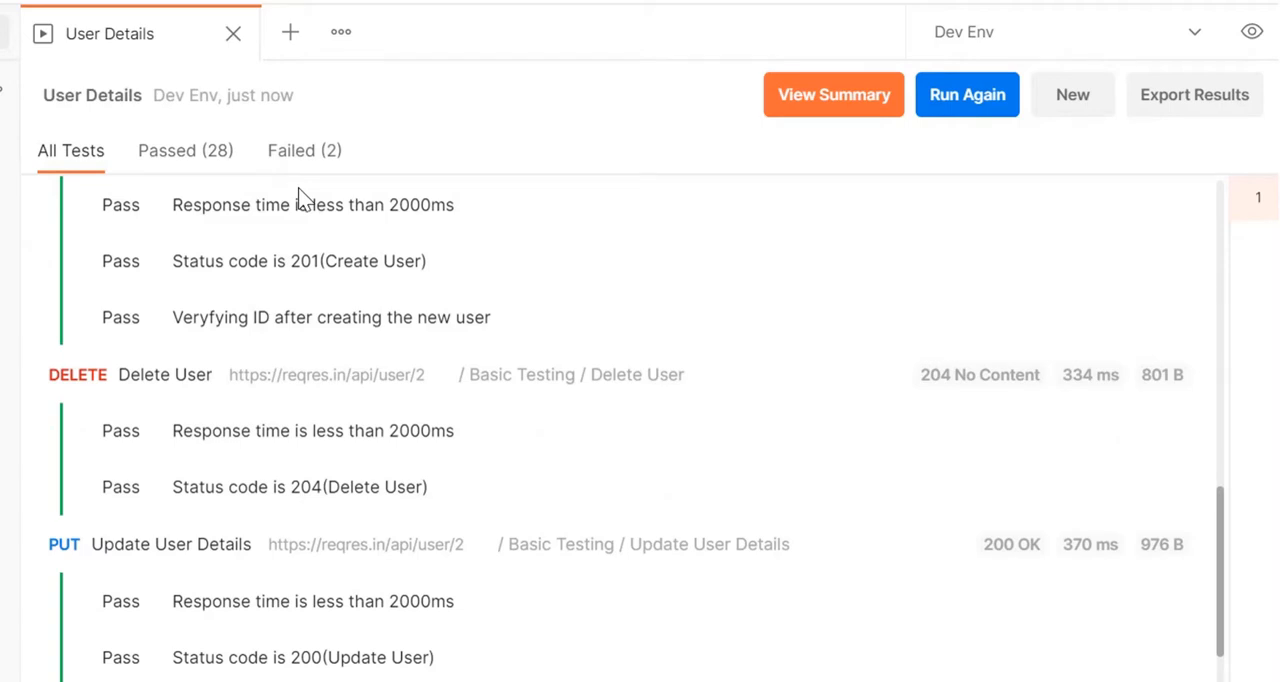
click(300, 152)
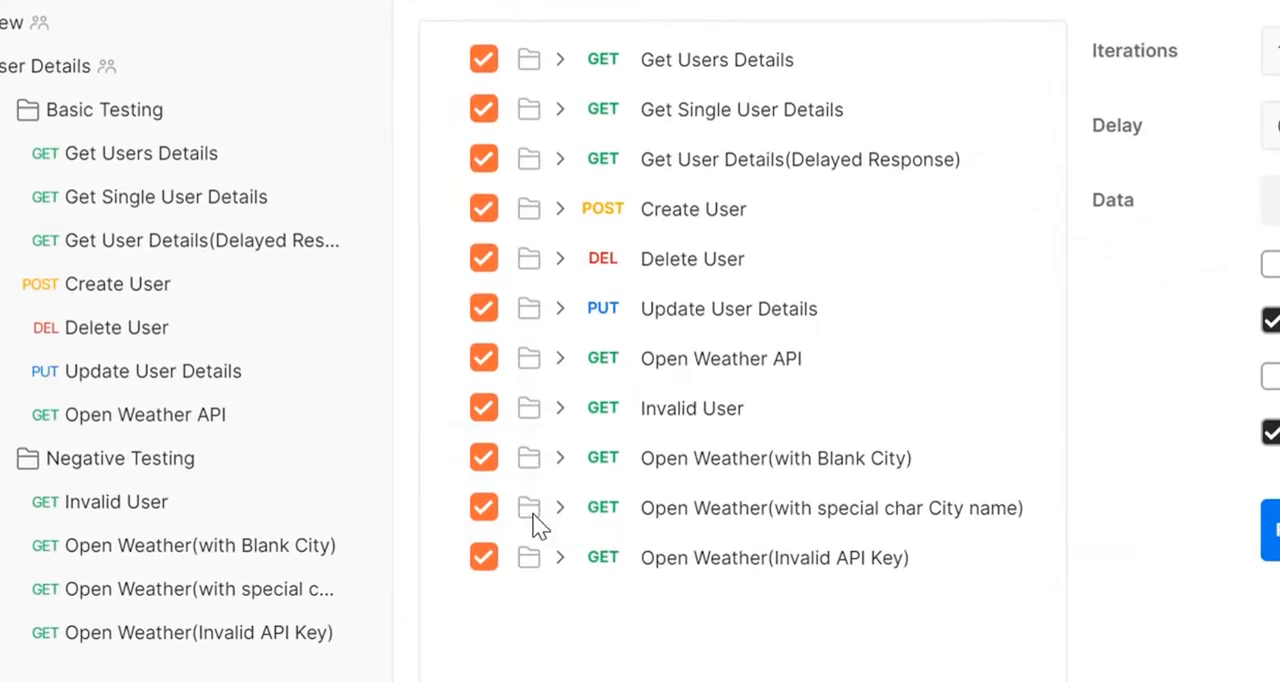
Step: Run the collection with the four Negative Testing requests deselected, 1 iteration and a delay of 0, and view the failed tests
click(480, 560)
click(487, 512)
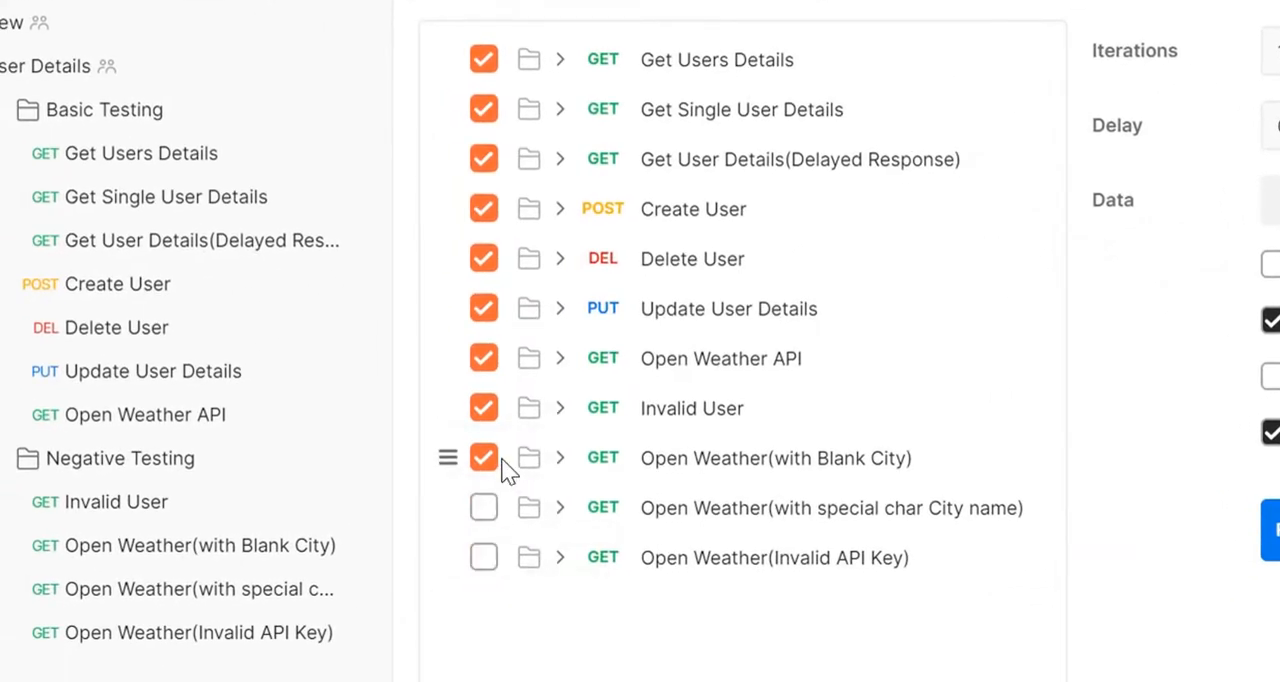
click(484, 460)
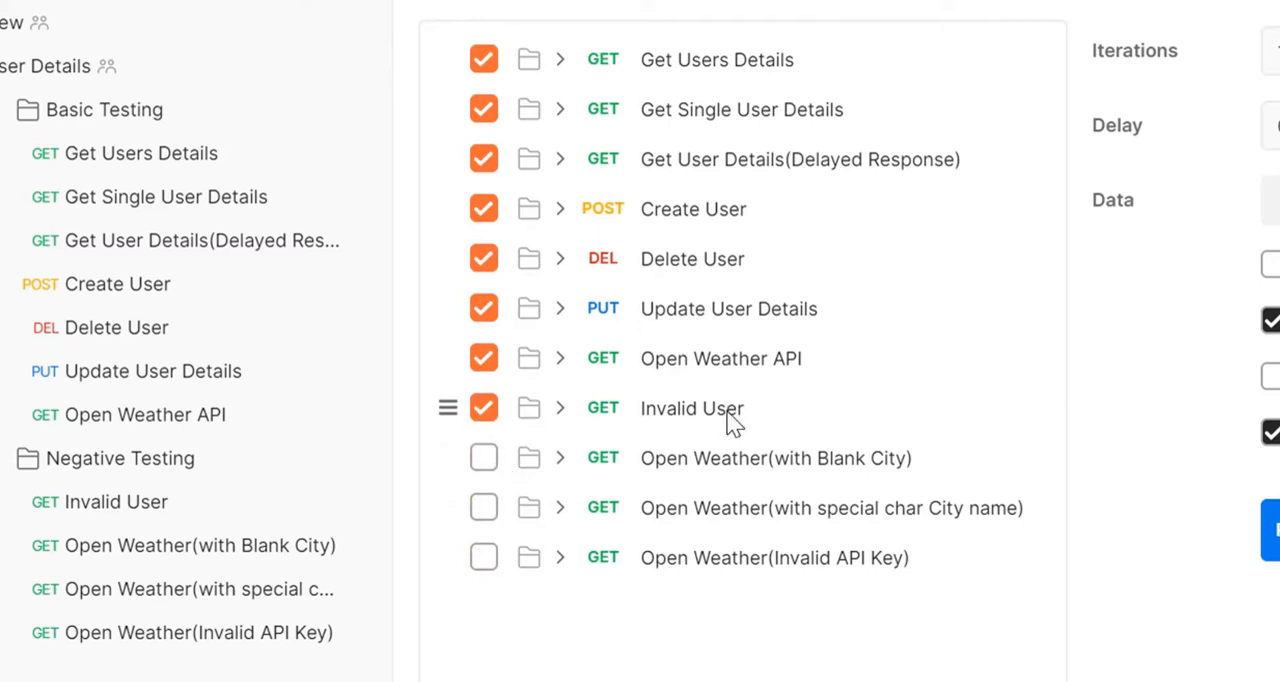
click(483, 408)
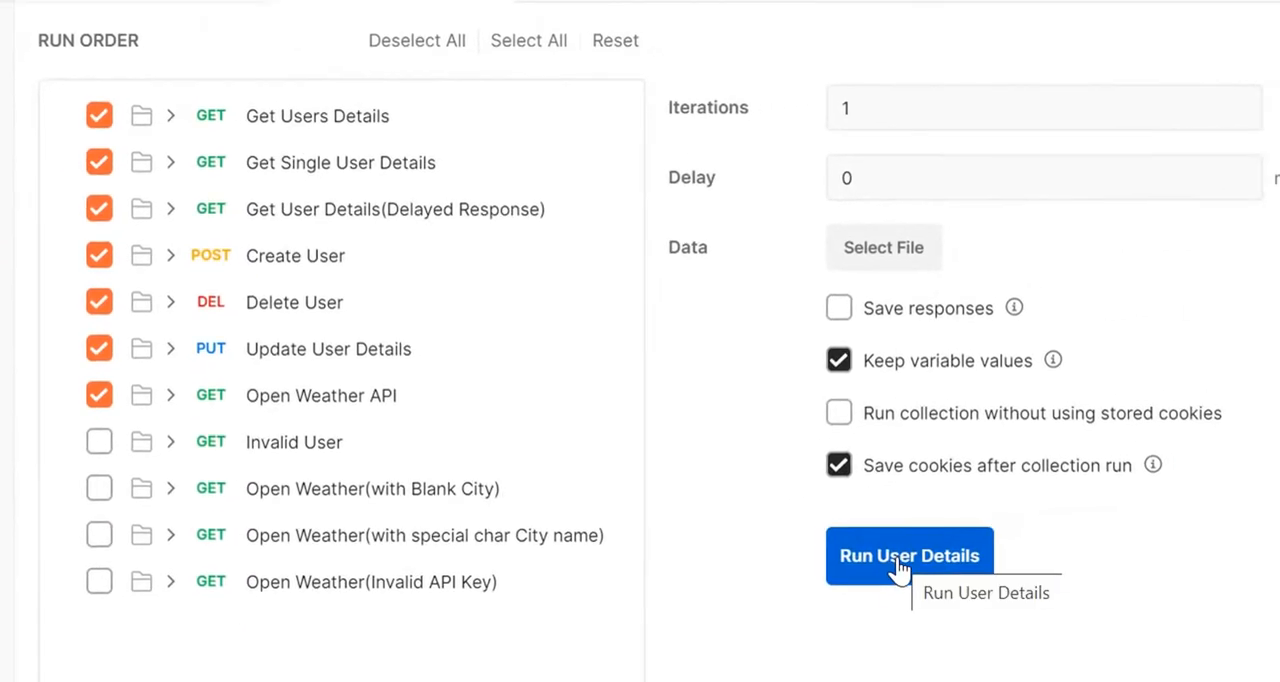
click(898, 567)
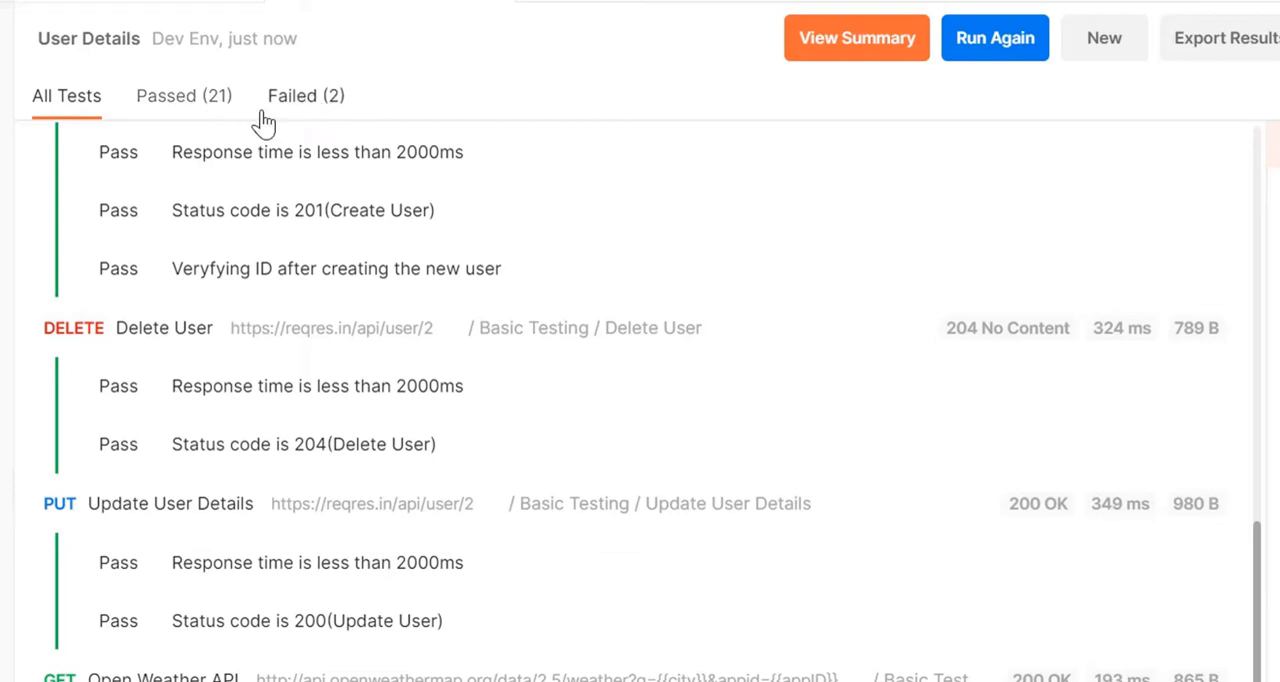
click(316, 112)
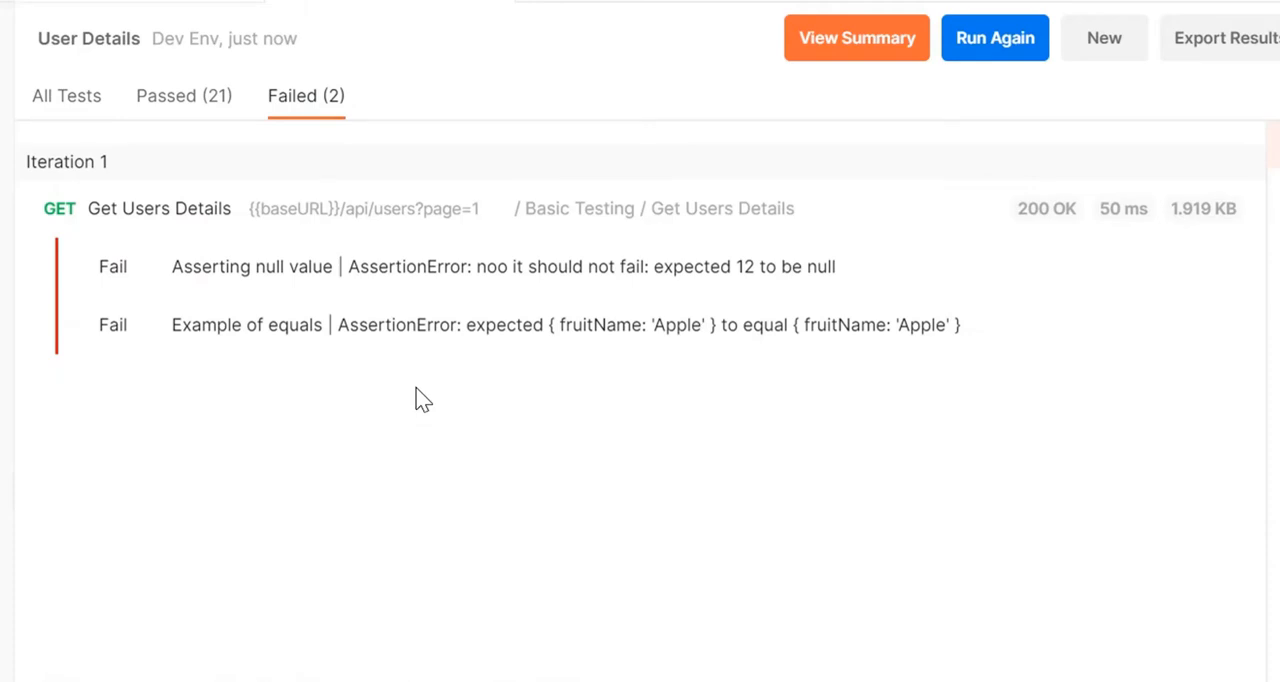